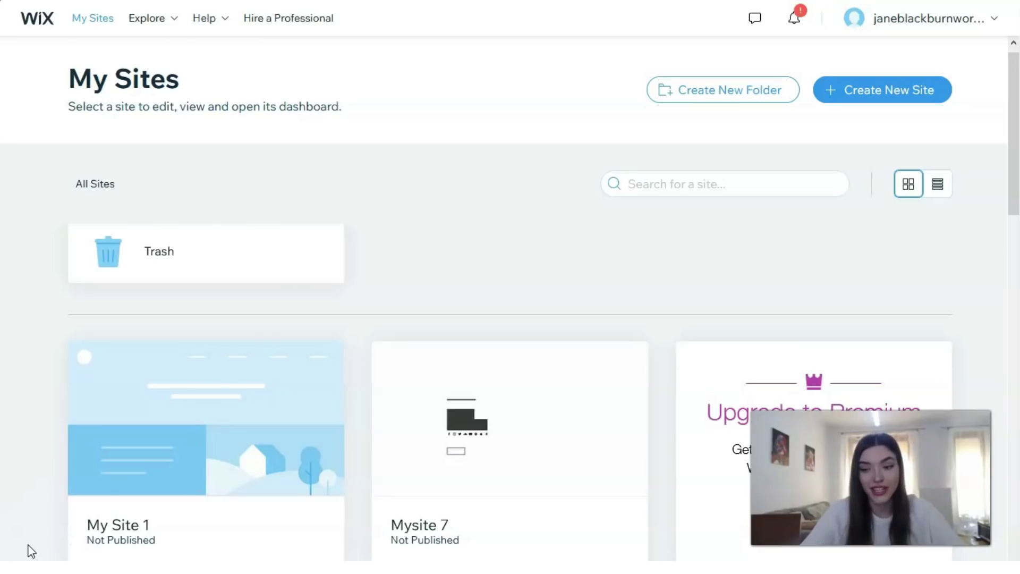
# Start a new site, choose Other as the website type, and opt to create it with the Editor from a template.
pyautogui.moveTo(95, 531)
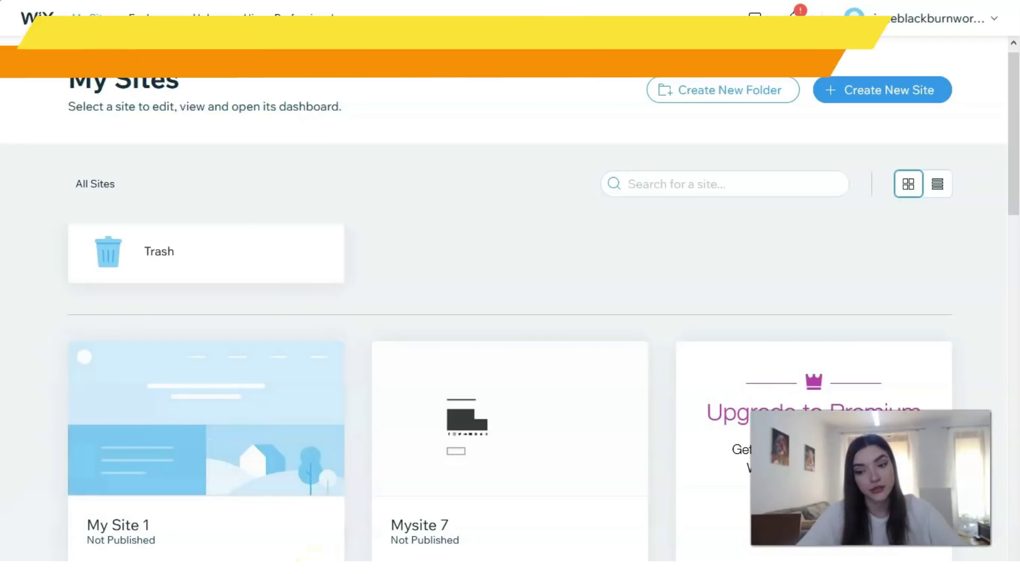
pyautogui.moveTo(313, 555)
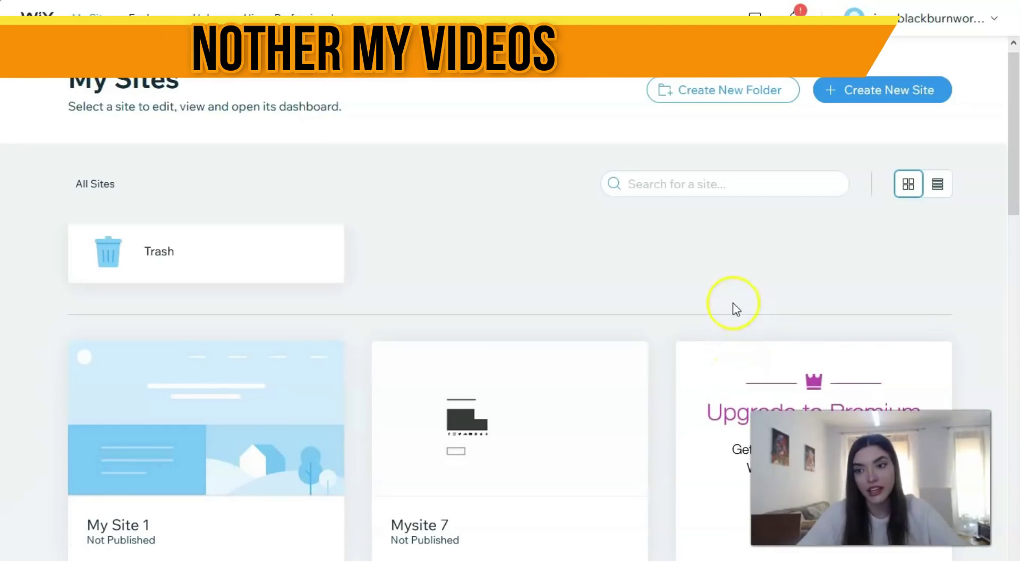
pyautogui.click(869, 101)
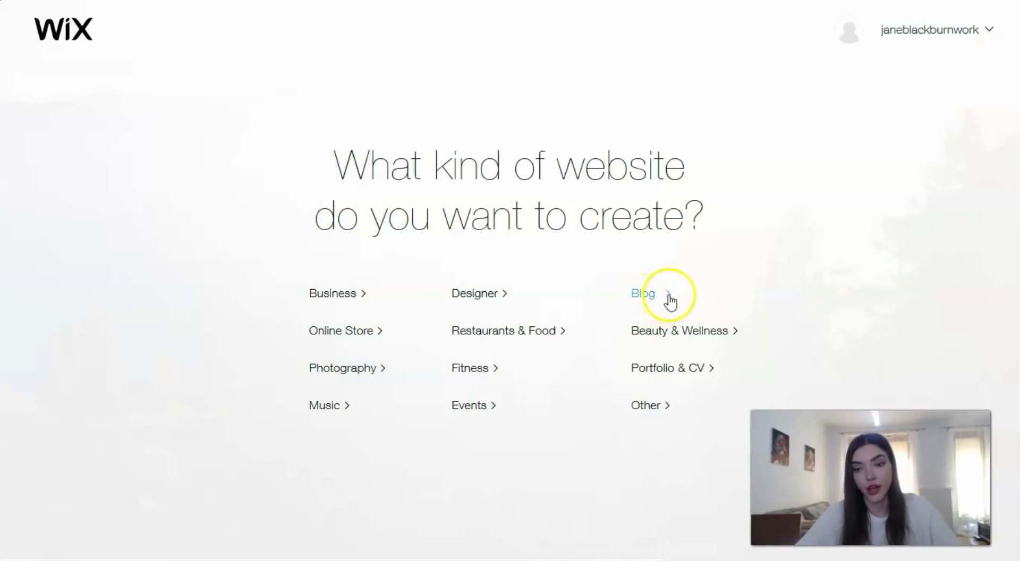
pyautogui.click(646, 410)
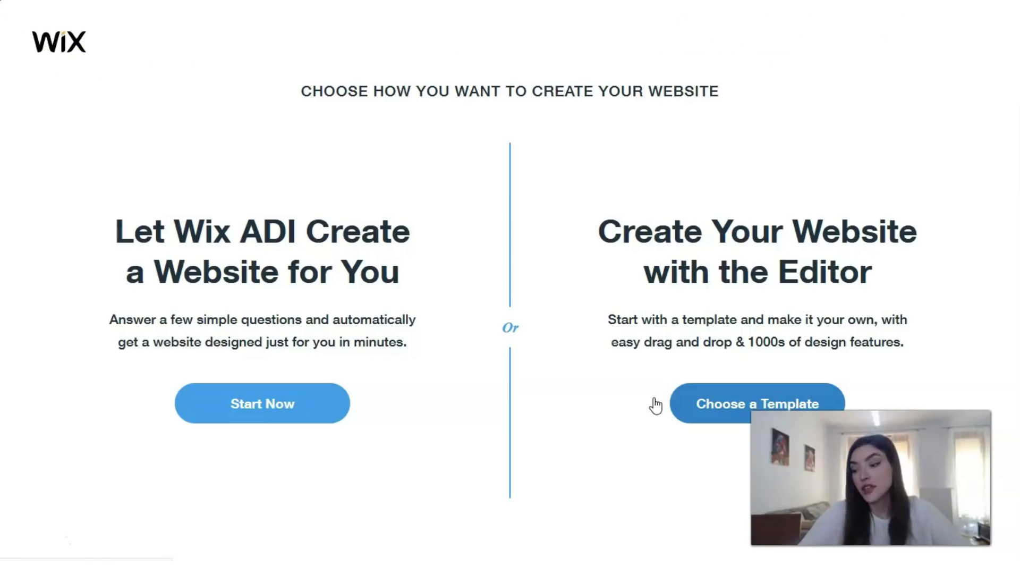
pyautogui.click(667, 405)
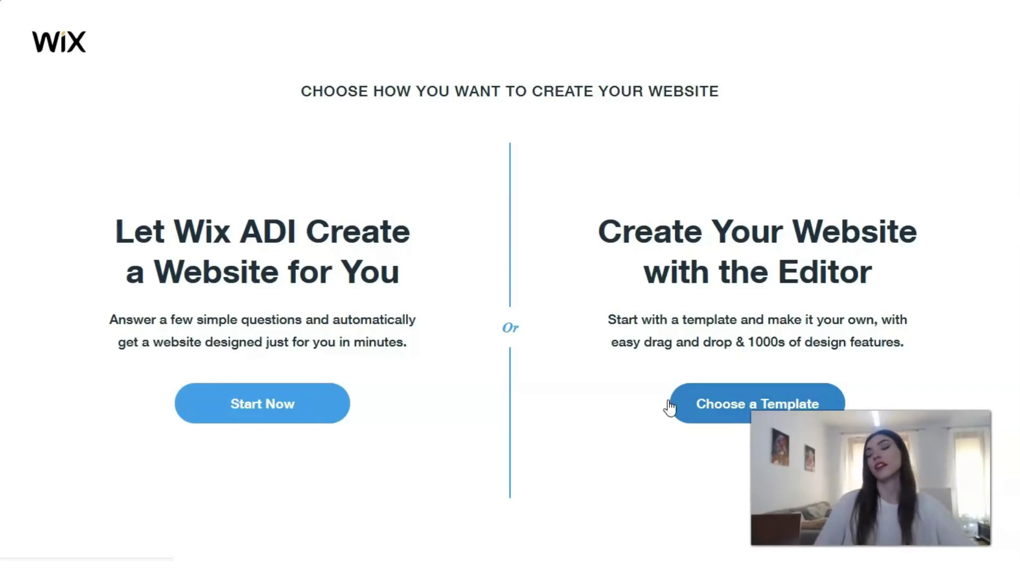
pyautogui.click(705, 416)
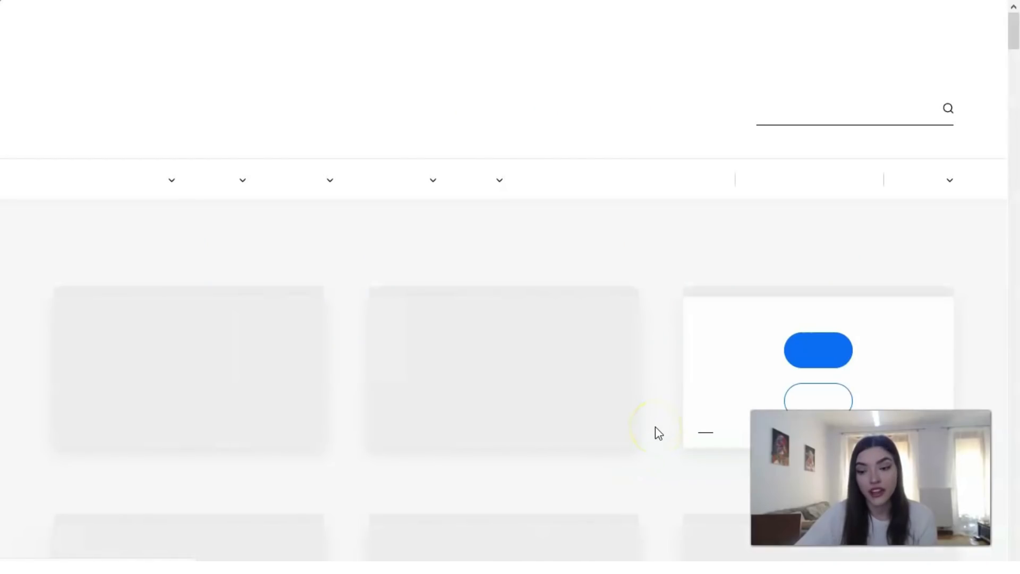
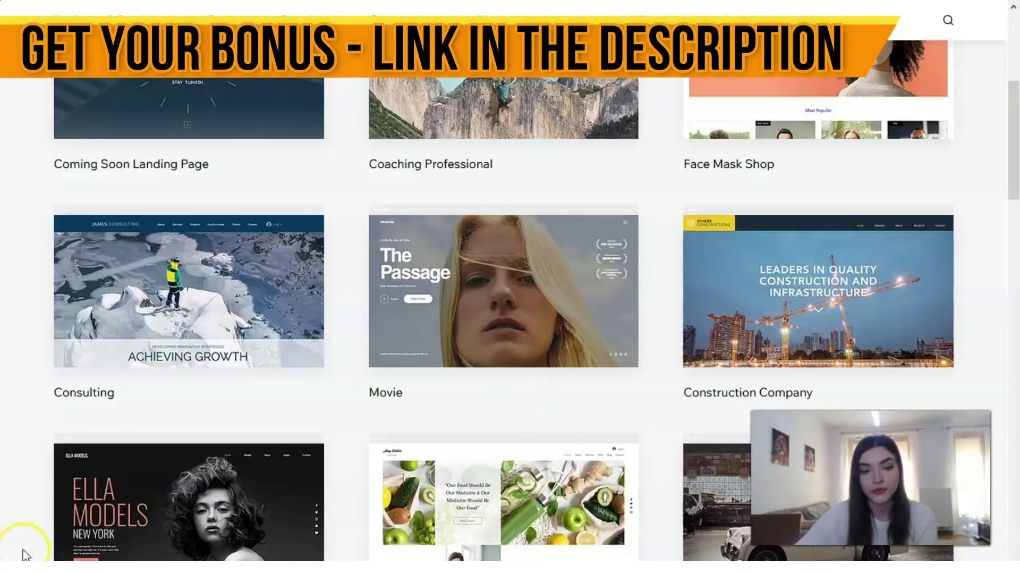
# Look through the Business & Services template categories and the list of all website templates.
pyautogui.scroll(5, 372, 308)
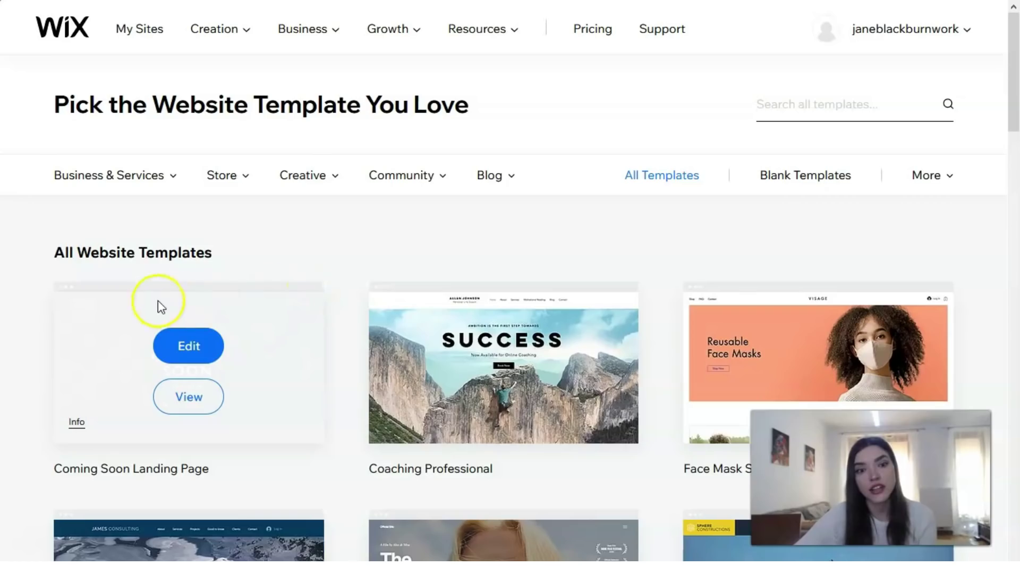
pyautogui.click(179, 184)
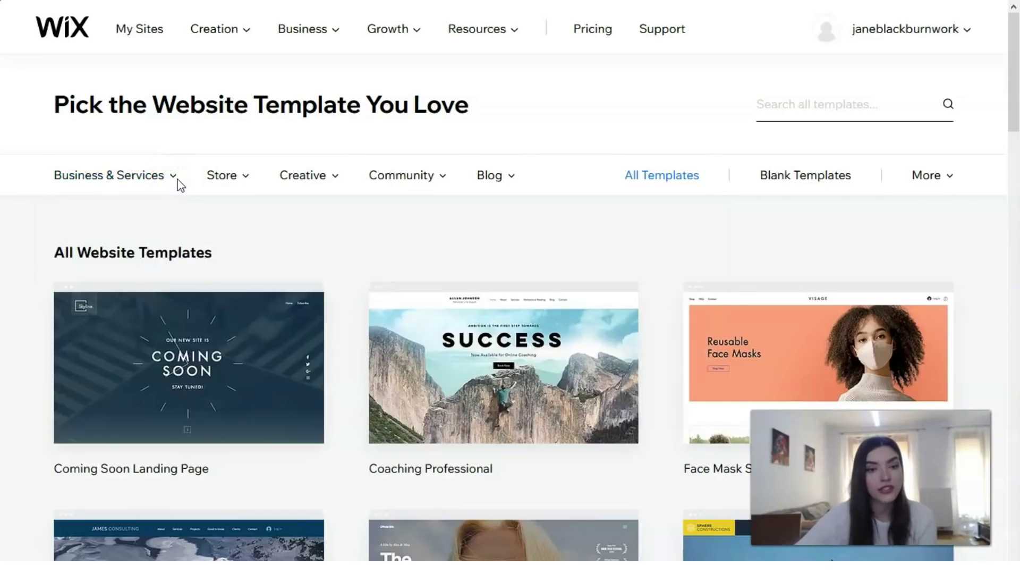
pyautogui.click(173, 178)
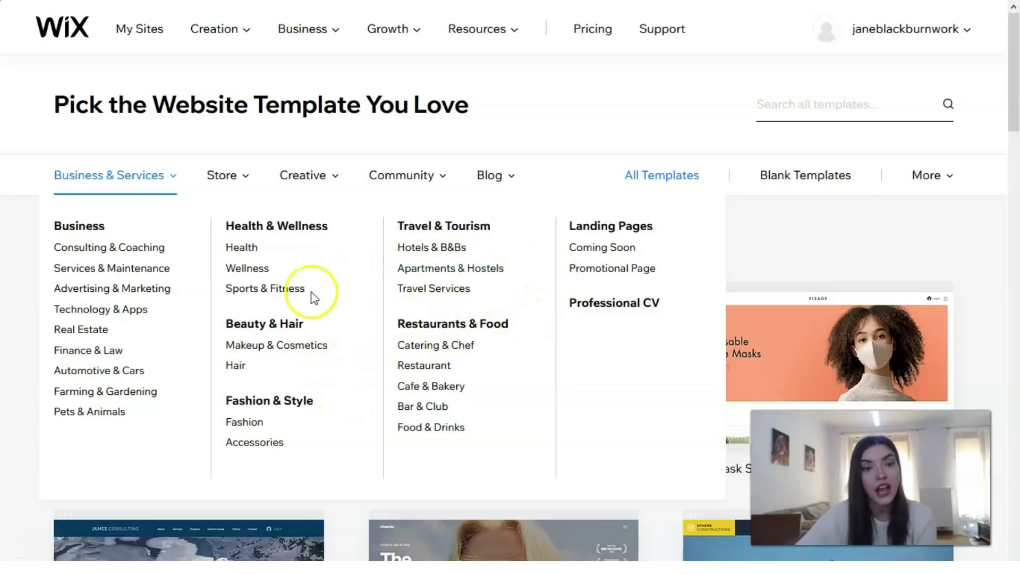
pyautogui.click(606, 460)
pyautogui.scroll(-6, 605, 460)
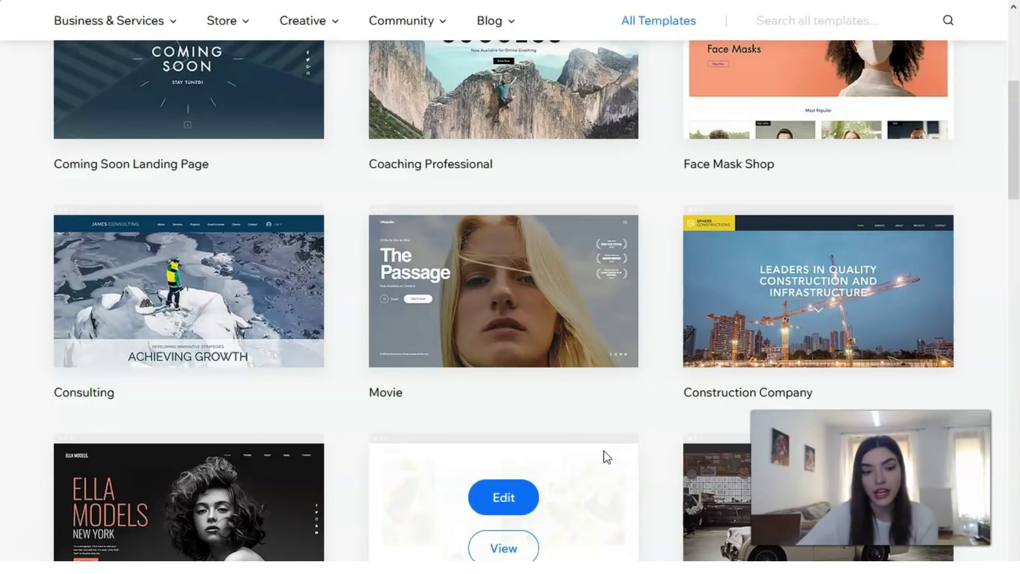
# Preview the Construction Company template and open its full demo.
pyautogui.moveTo(830, 313)
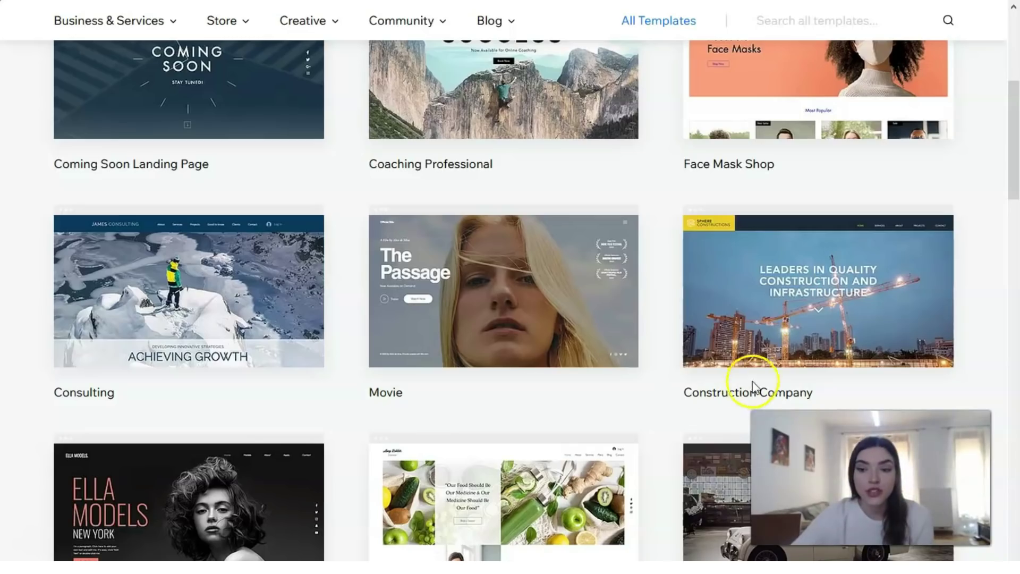
pyautogui.moveTo(822, 342)
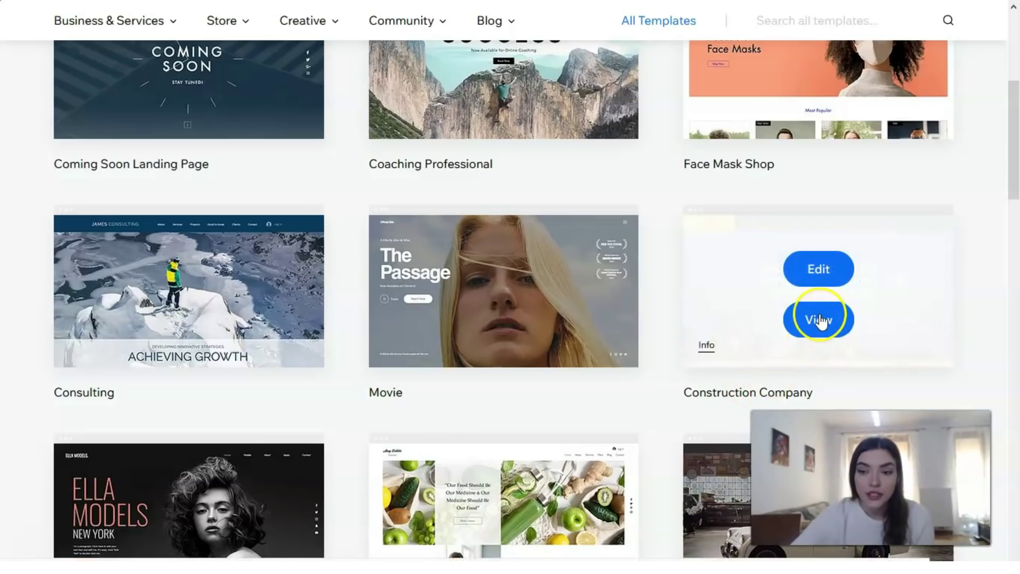
pyautogui.click(819, 319)
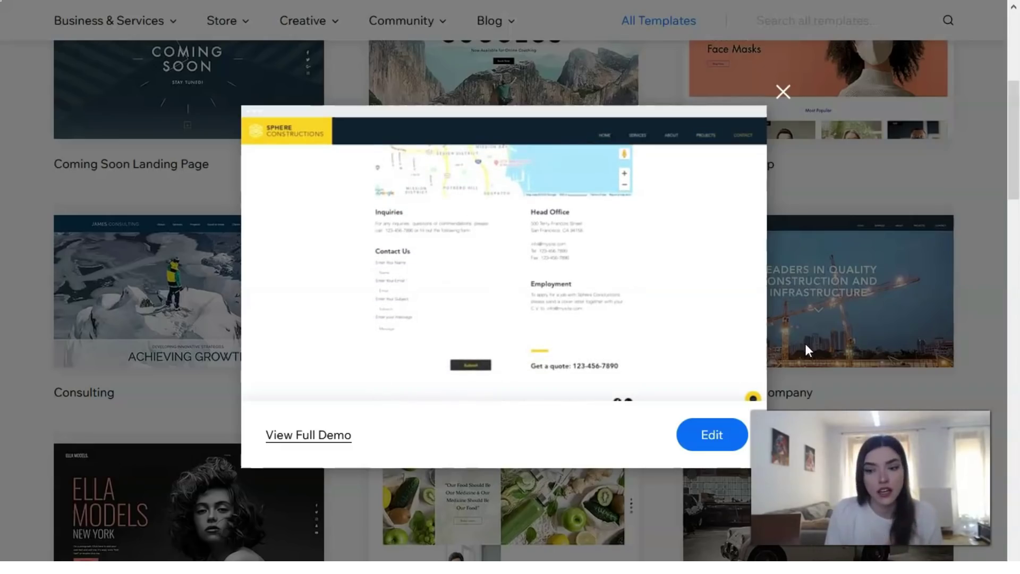
pyautogui.click(601, 377)
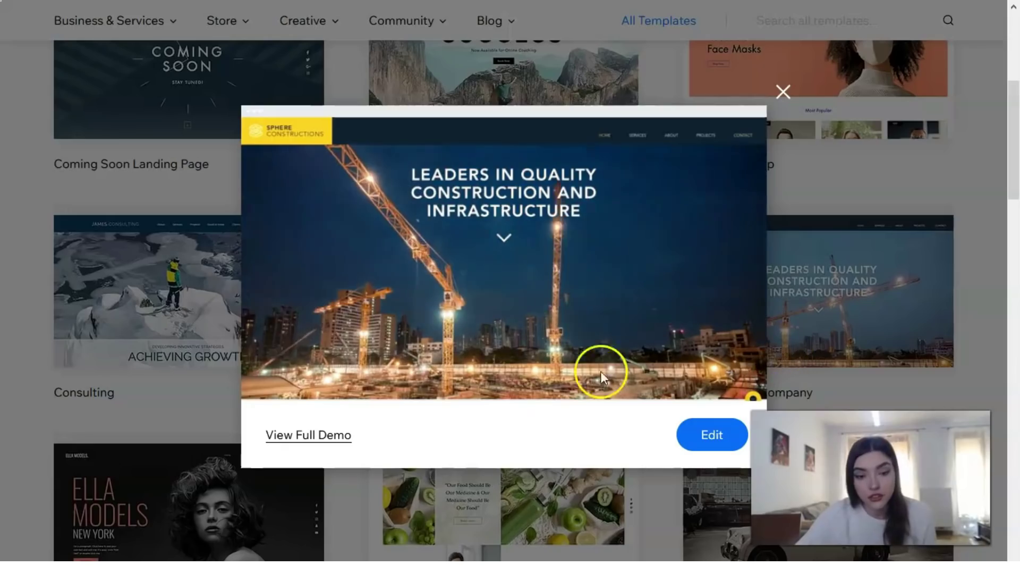
pyautogui.click(326, 434)
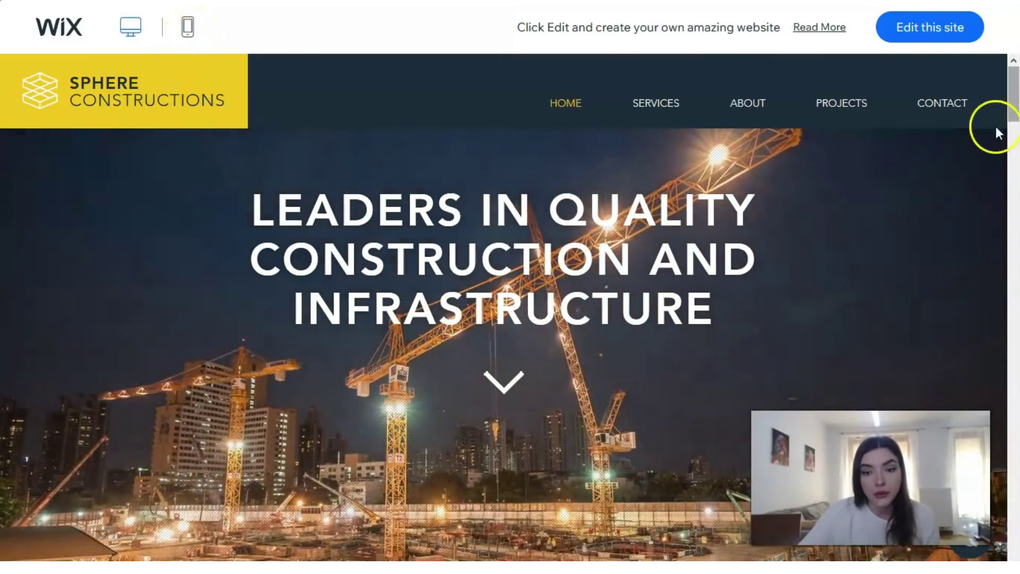
# Examine the Construction Company demo's home, services, about, projects, clients and contact sections, including the contact form, and return to its beginning.
pyautogui.scroll(-3, 222, 348)
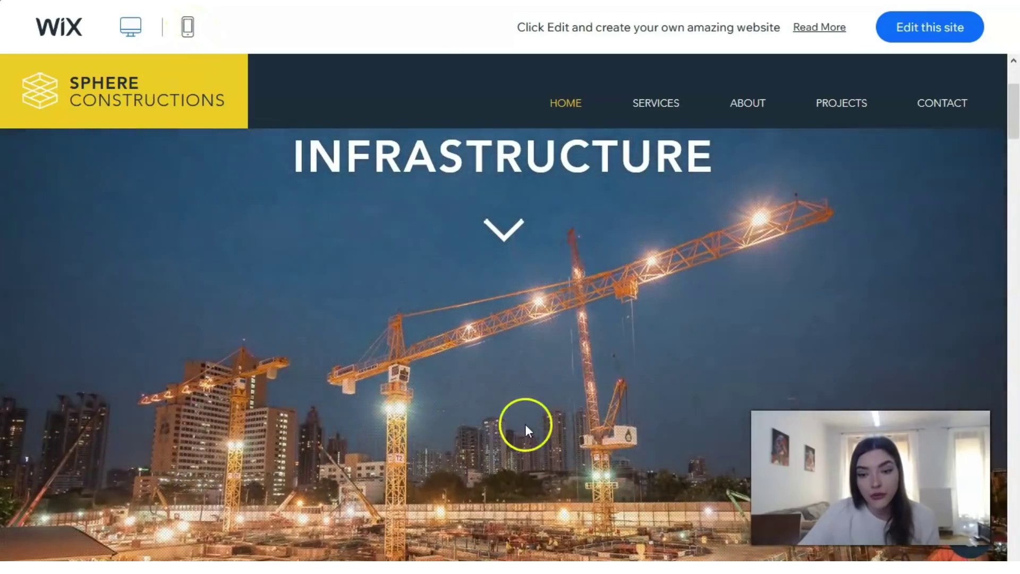
pyautogui.scroll(3, 320, 428)
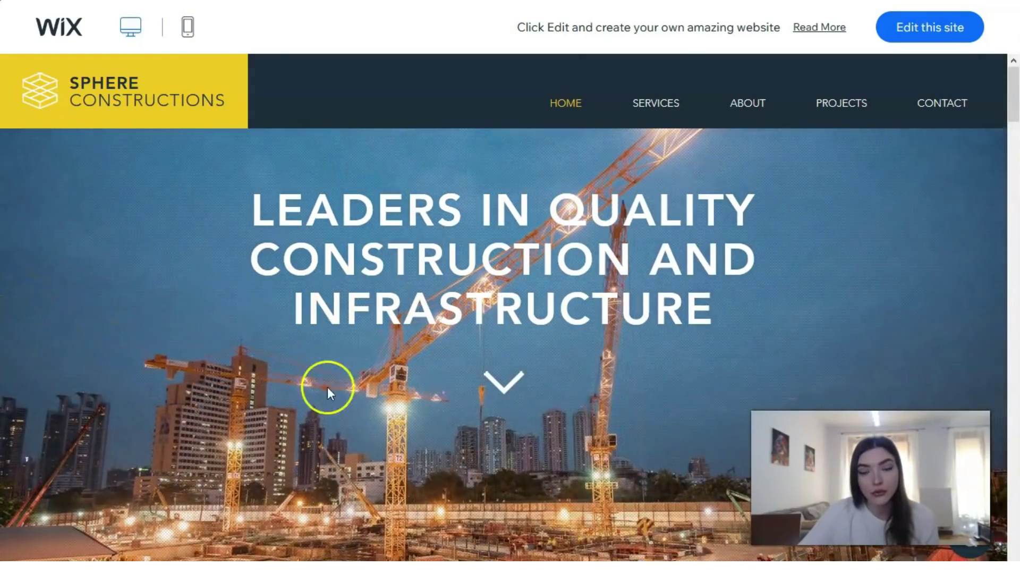
pyautogui.scroll(-2, 328, 387)
pyautogui.scroll(1, 694, 357)
pyautogui.scroll(-5, 316, 389)
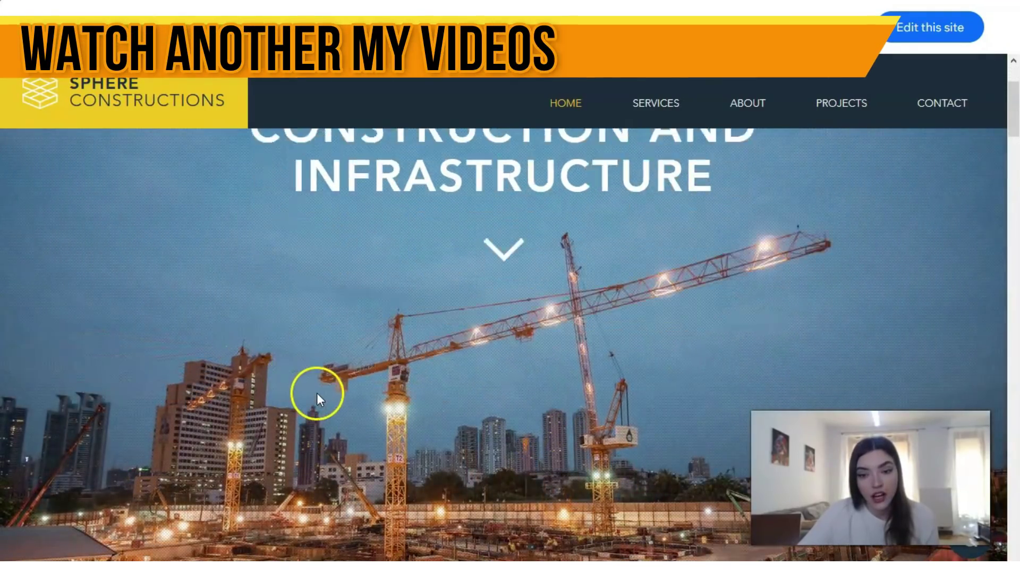
pyautogui.scroll(-12, 573, 397)
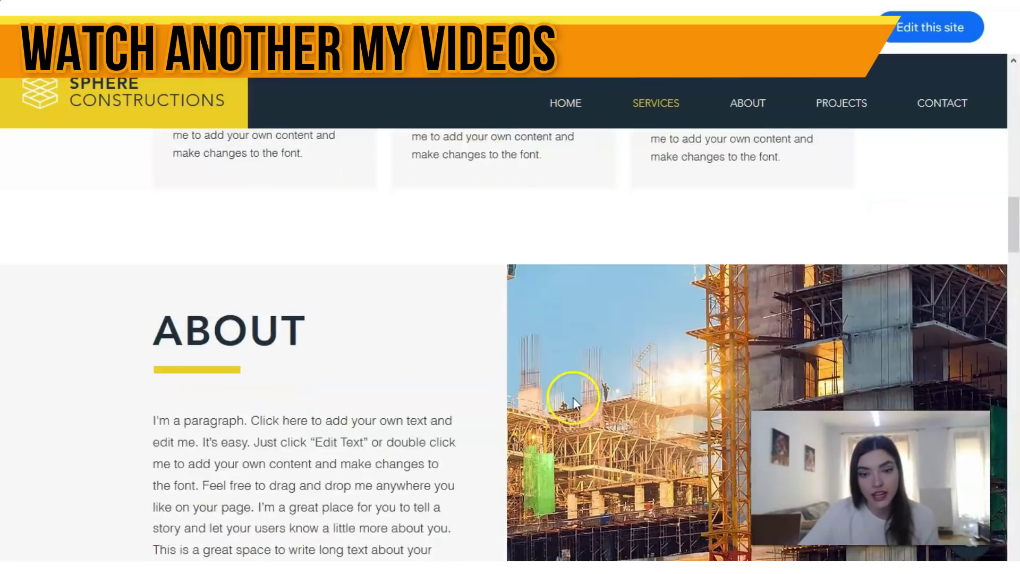
pyautogui.scroll(-10, 573, 403)
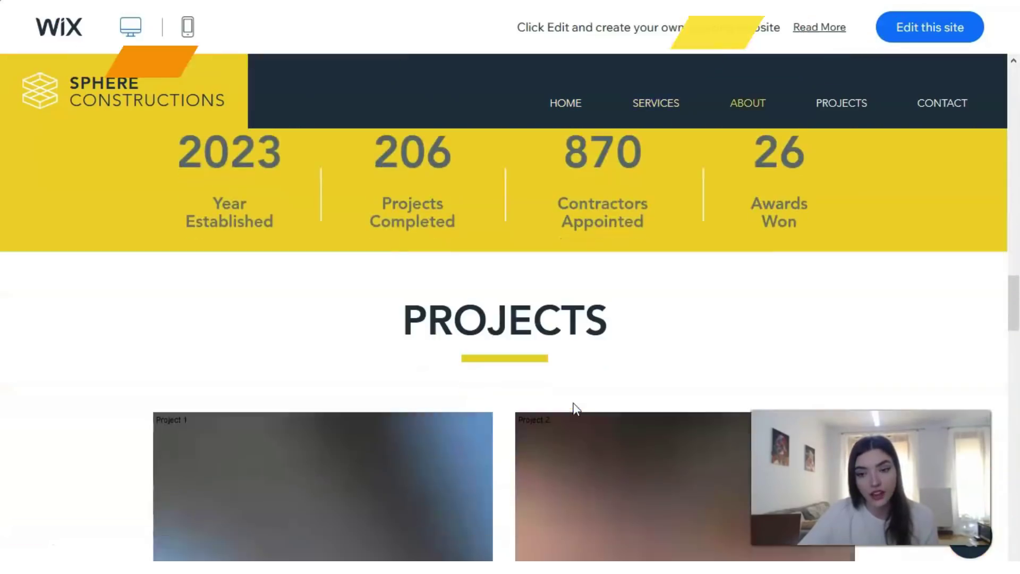
pyautogui.scroll(-8, 574, 410)
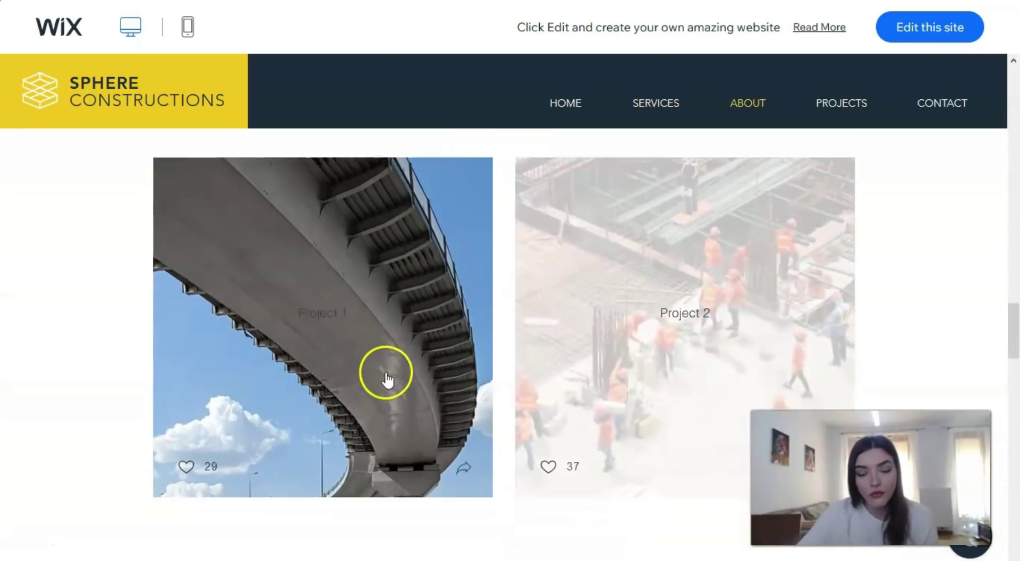
pyautogui.scroll(-3, 391, 383)
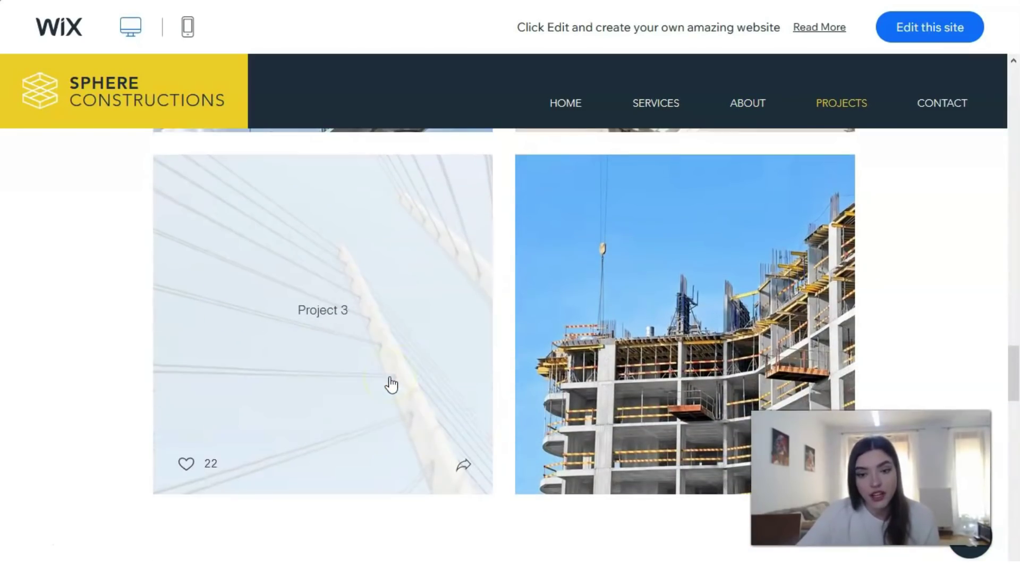
pyautogui.scroll(-5, 413, 383)
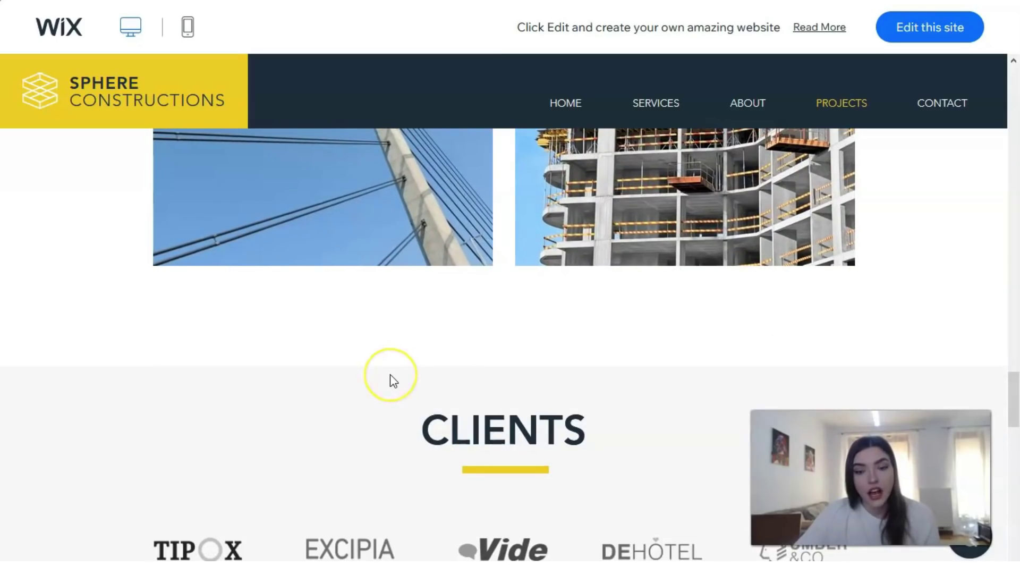
pyautogui.scroll(-5, 390, 379)
pyautogui.scroll(-8, 396, 379)
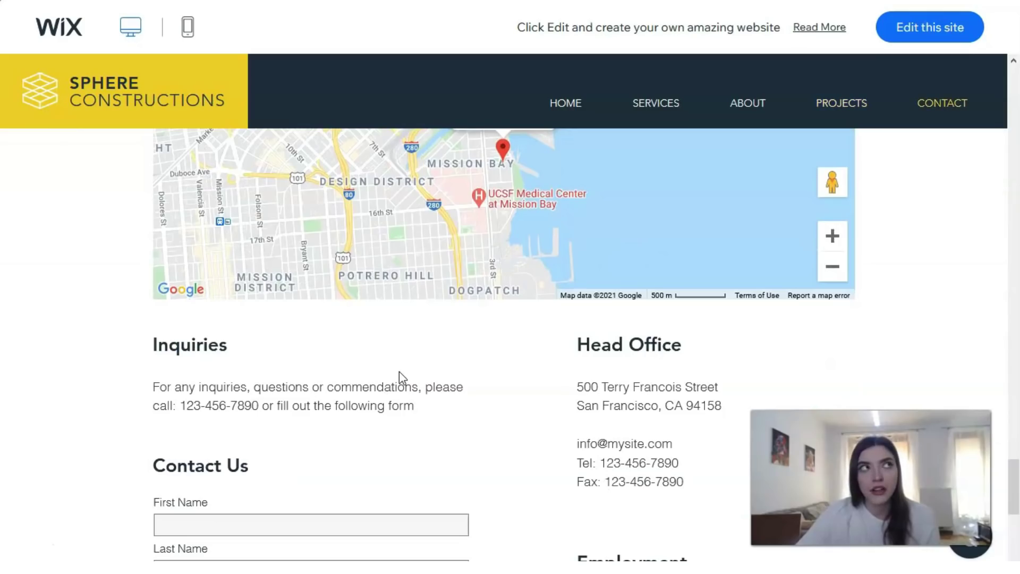
pyautogui.scroll(-8, 399, 371)
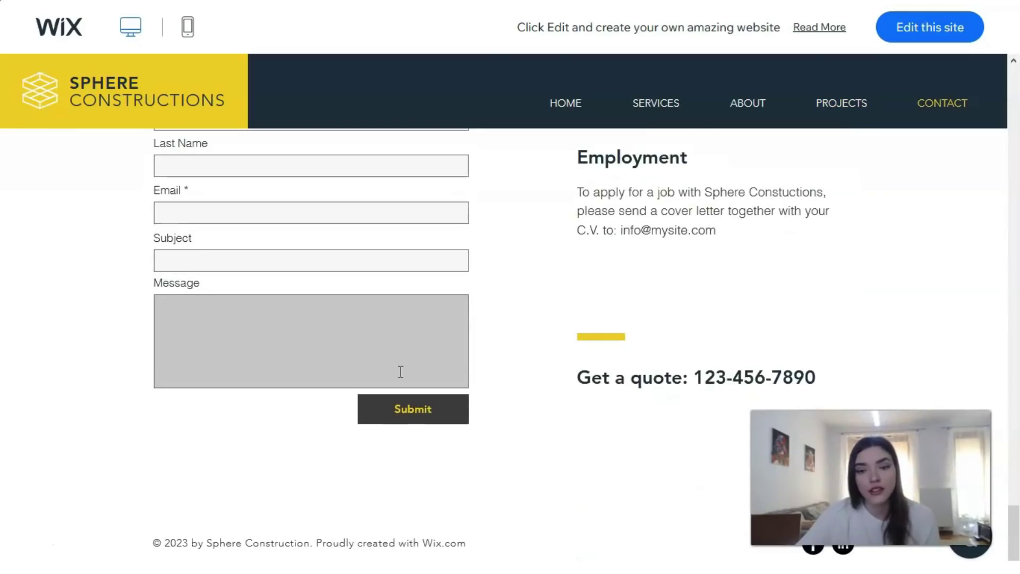
pyautogui.scroll(15, 401, 371)
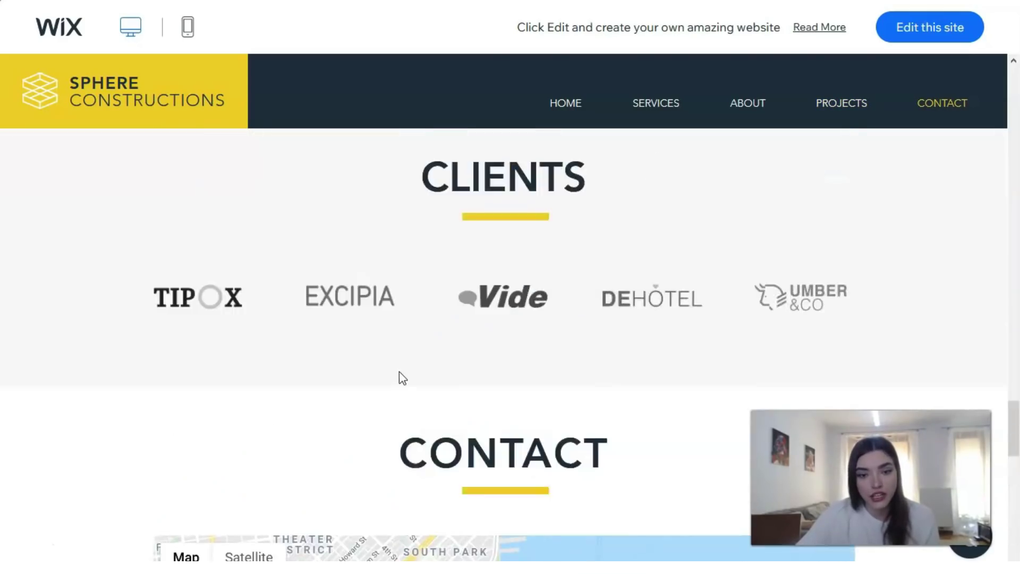
pyautogui.scroll(12, 401, 379)
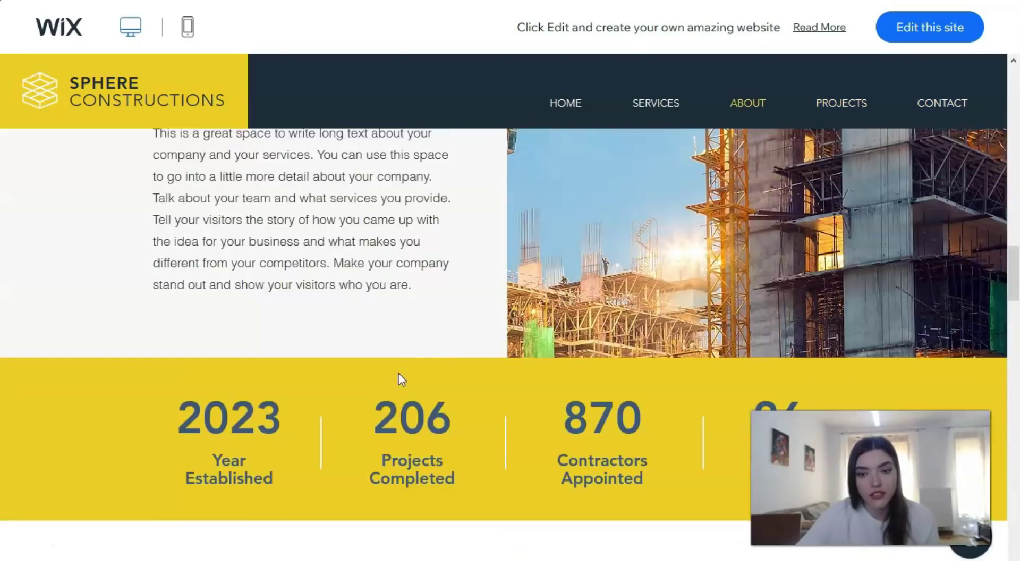
pyautogui.scroll(12, 401, 379)
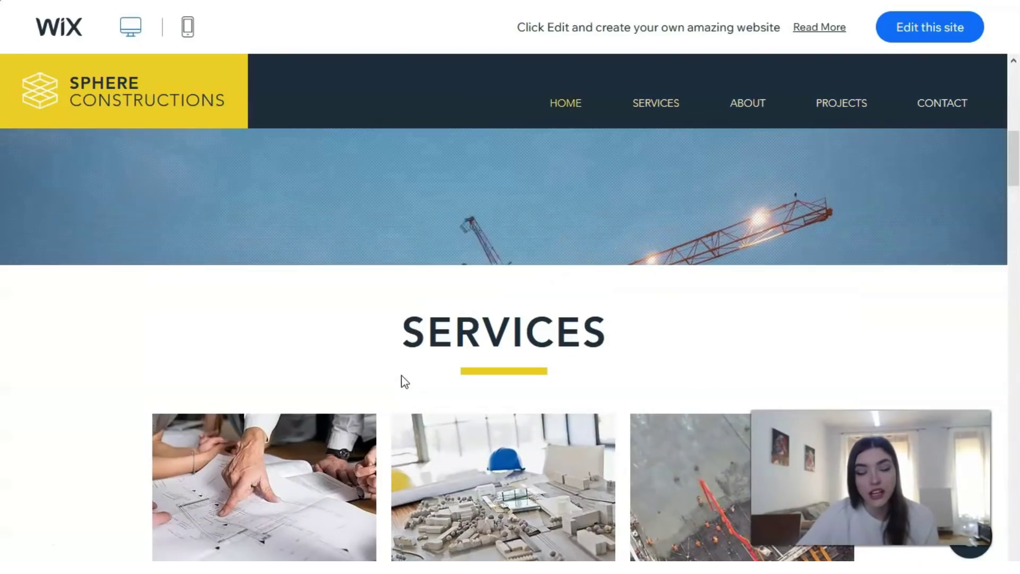
pyautogui.scroll(4, 402, 379)
pyautogui.scroll(-1, 400, 374)
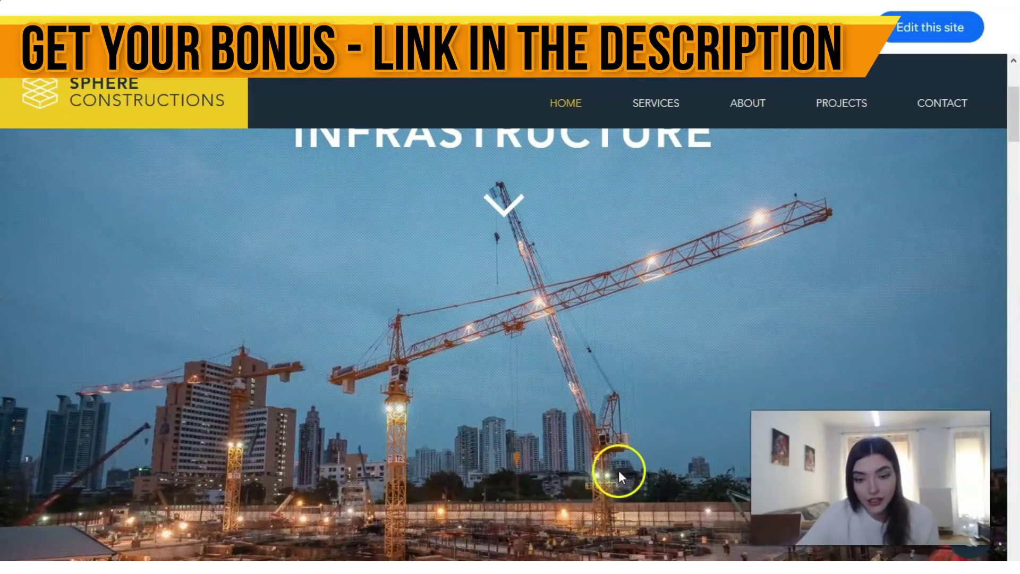
pyautogui.scroll(3, 201, 449)
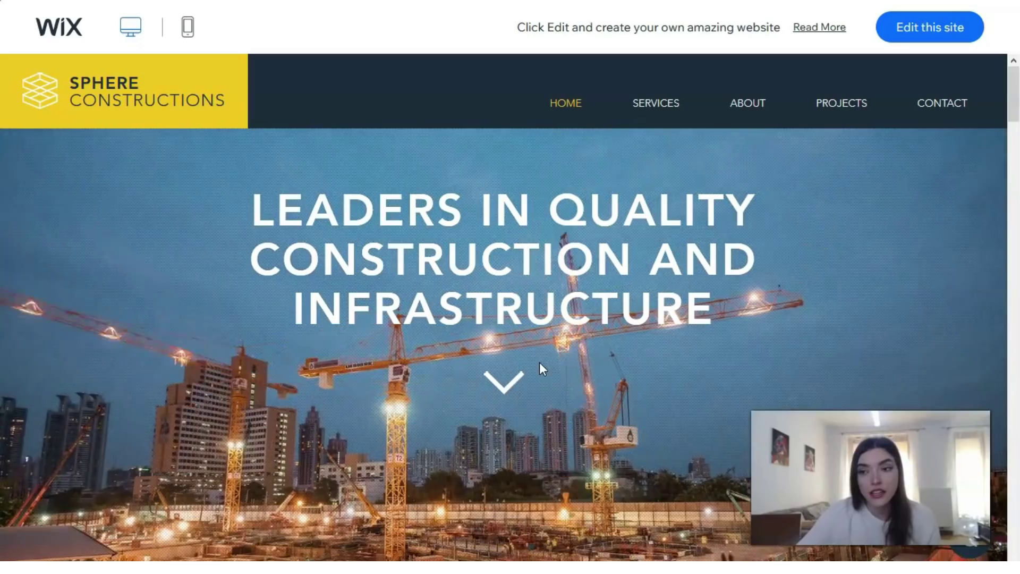
# Return to the template gallery, preview the Trading Consultant template and open its full demo.
pyautogui.moveTo(581, 384); pyautogui.dragTo(186, 402)
pyautogui.hotkey('alt', 'Left')
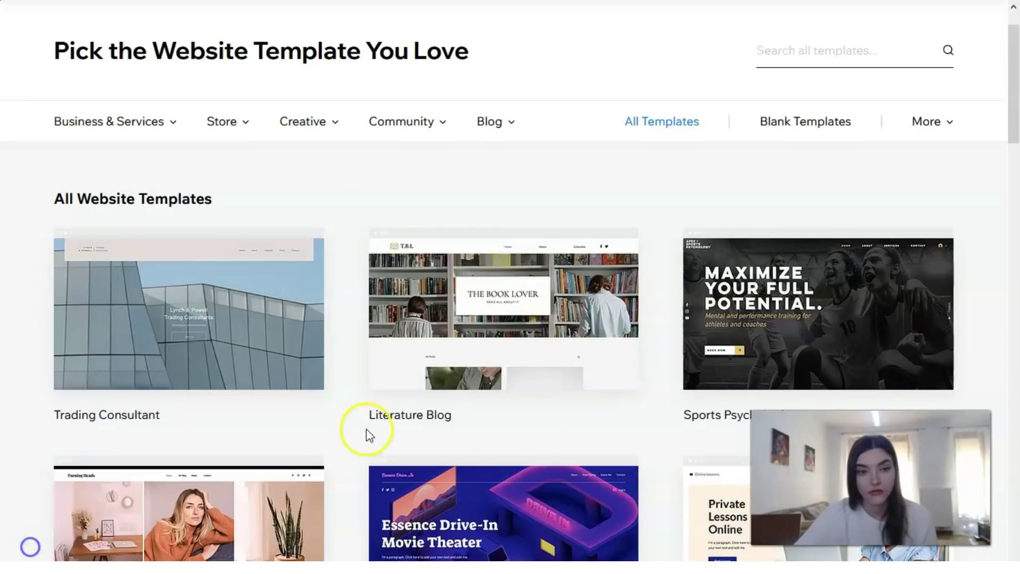
pyautogui.moveTo(171, 353)
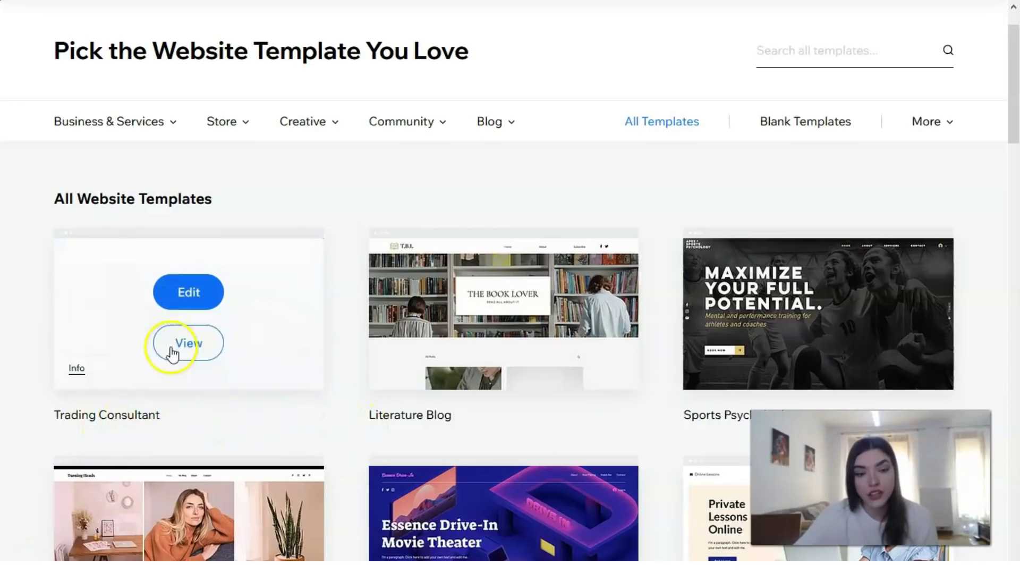
pyautogui.click(178, 345)
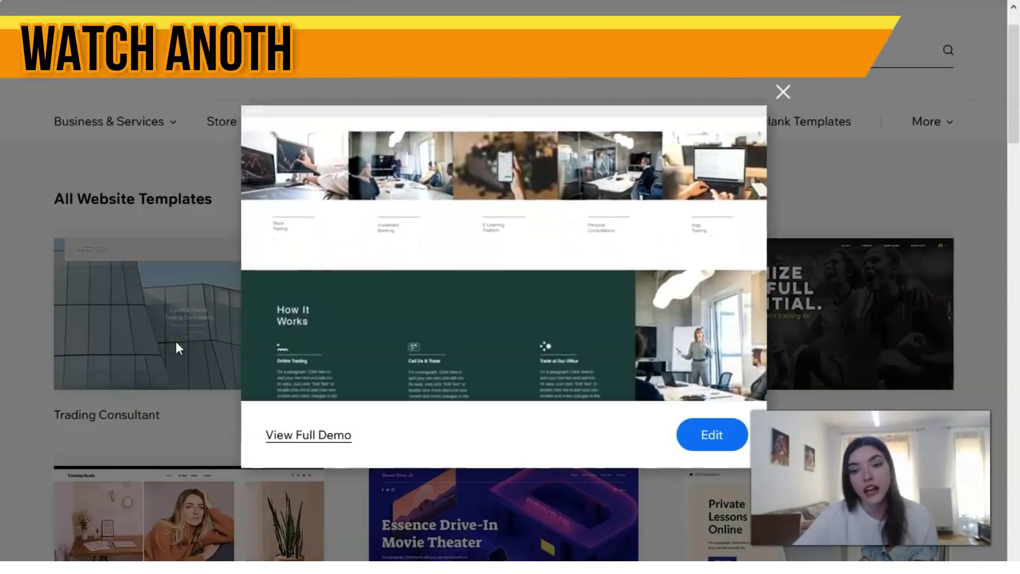
pyautogui.click(301, 437)
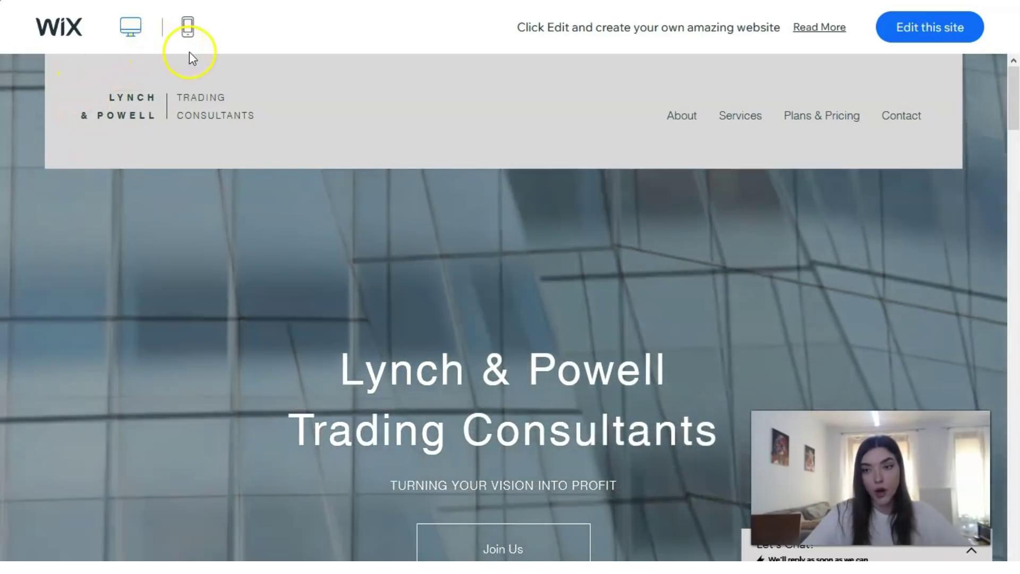
# Examine the Trading Consultant demo's home, services, how-it-works and contact sections, and go back up towards its beginning.
pyautogui.scroll(-5, 511, 218)
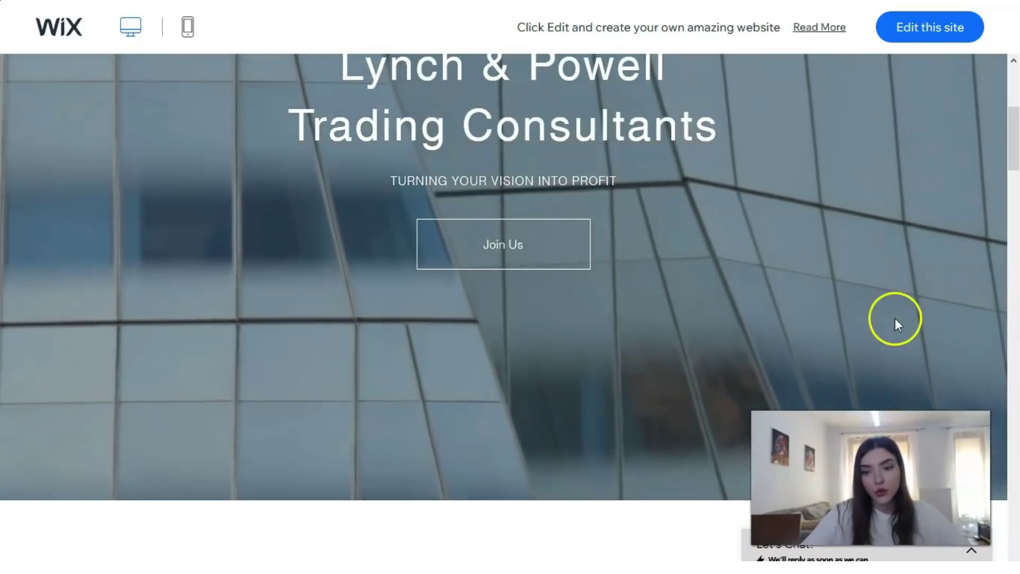
pyautogui.scroll(-5, 404, 218)
pyautogui.scroll(-5, 405, 218)
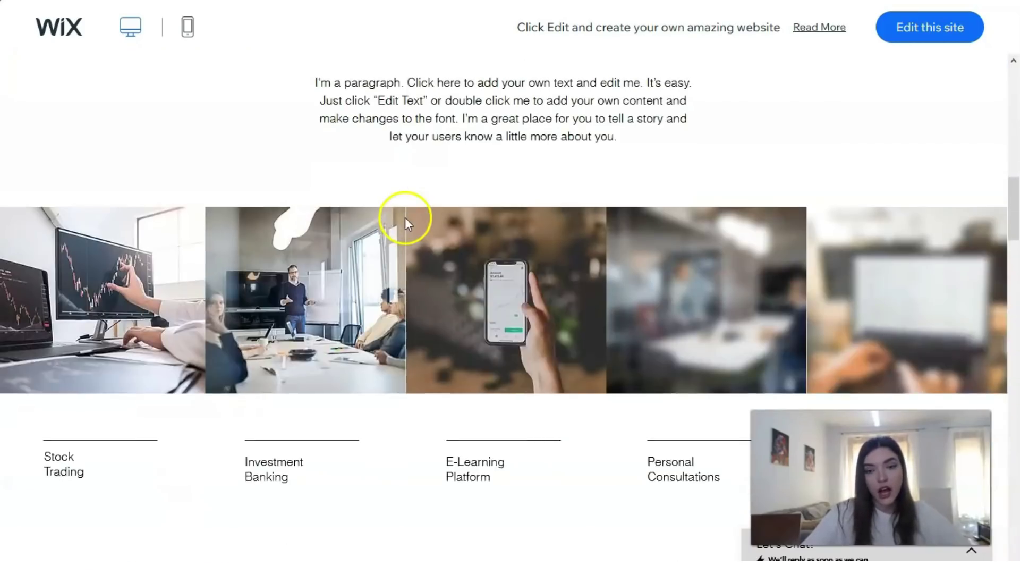
pyautogui.scroll(3, 405, 218)
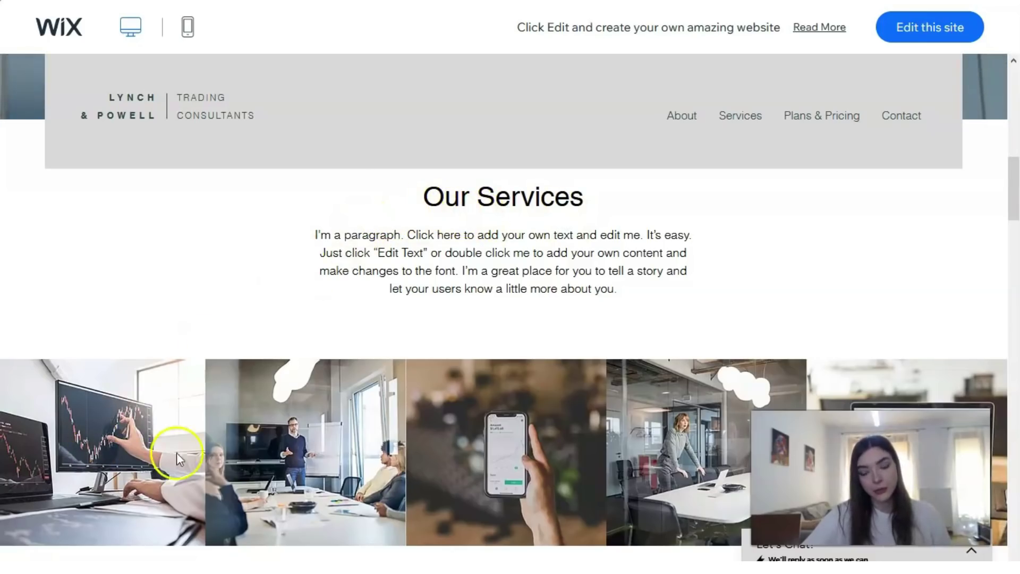
pyautogui.scroll(-3, 674, 415)
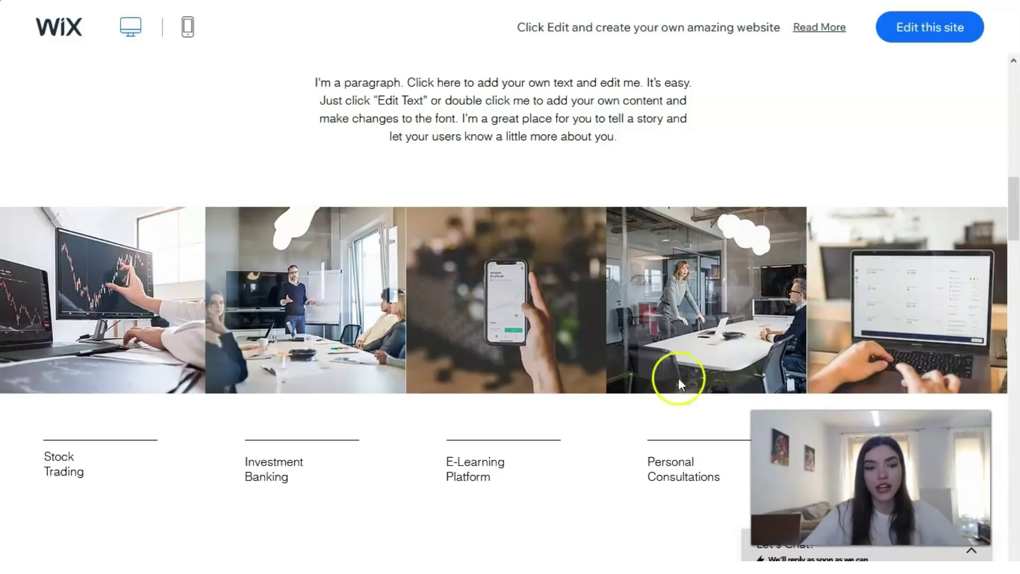
pyautogui.scroll(-3, 638, 318)
pyautogui.scroll(-15, 629, 320)
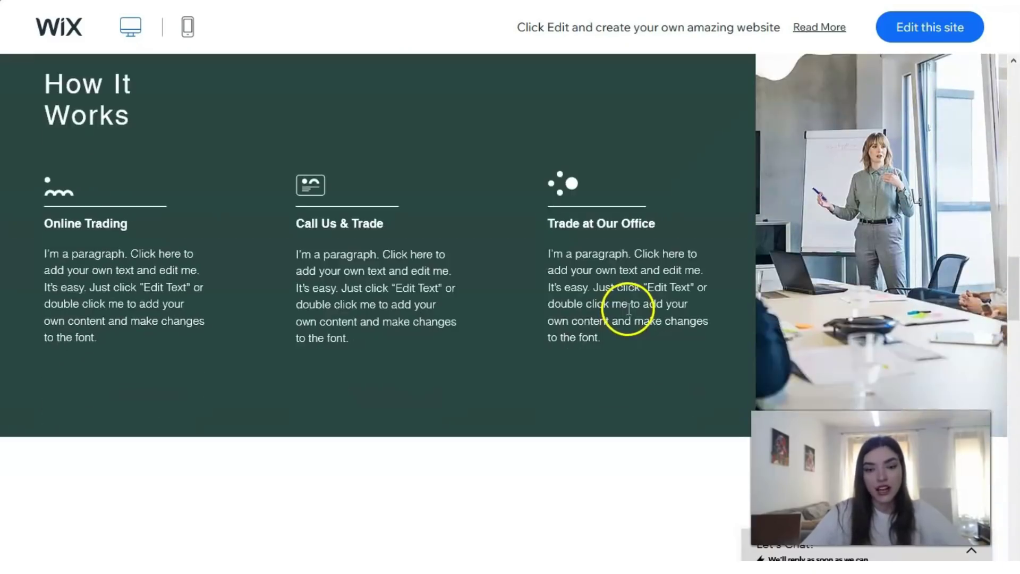
pyautogui.scroll(-20, 631, 317)
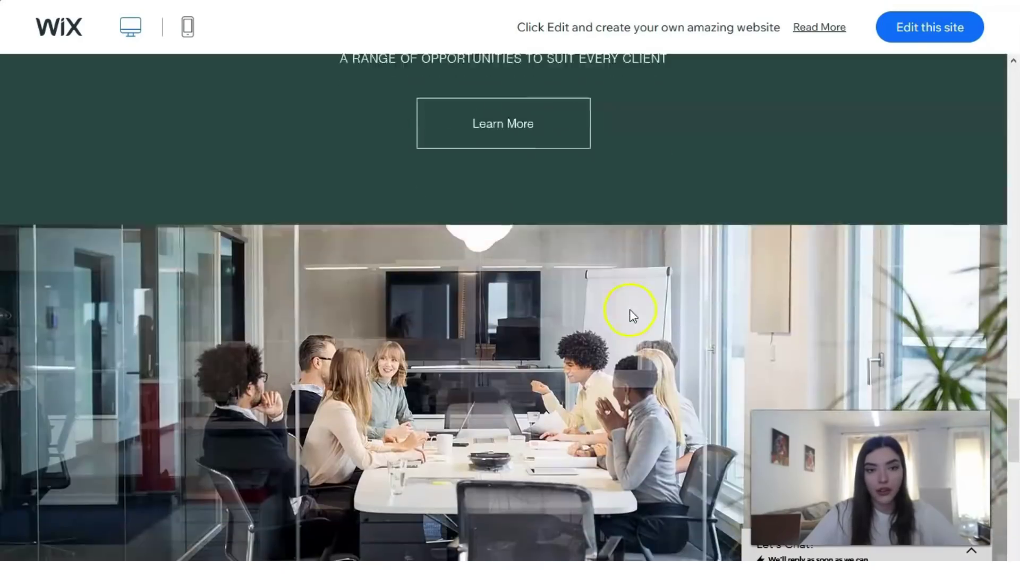
pyautogui.scroll(-3, 627, 308)
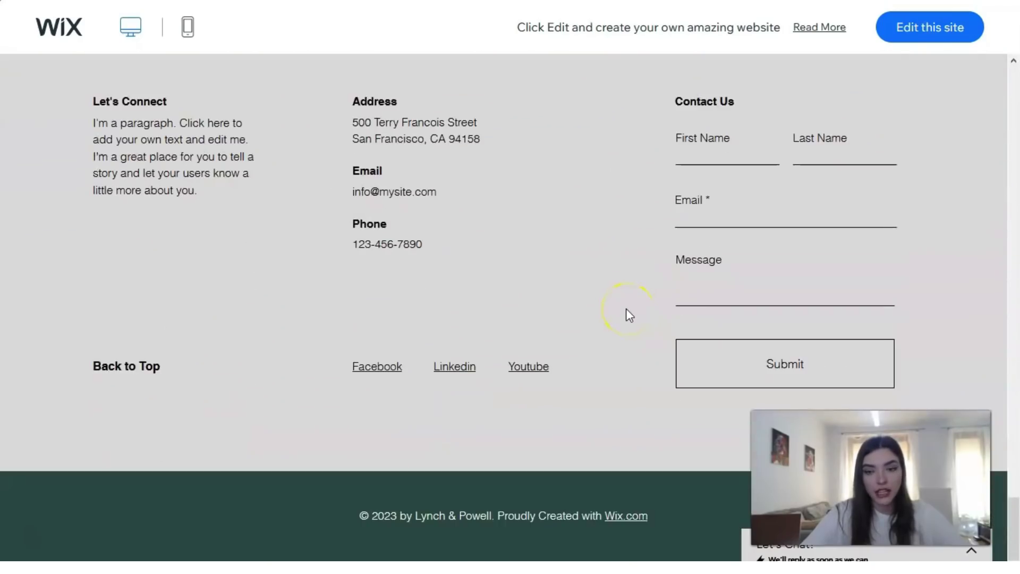
pyautogui.press('Home')
pyautogui.scroll(15, 624, 307)
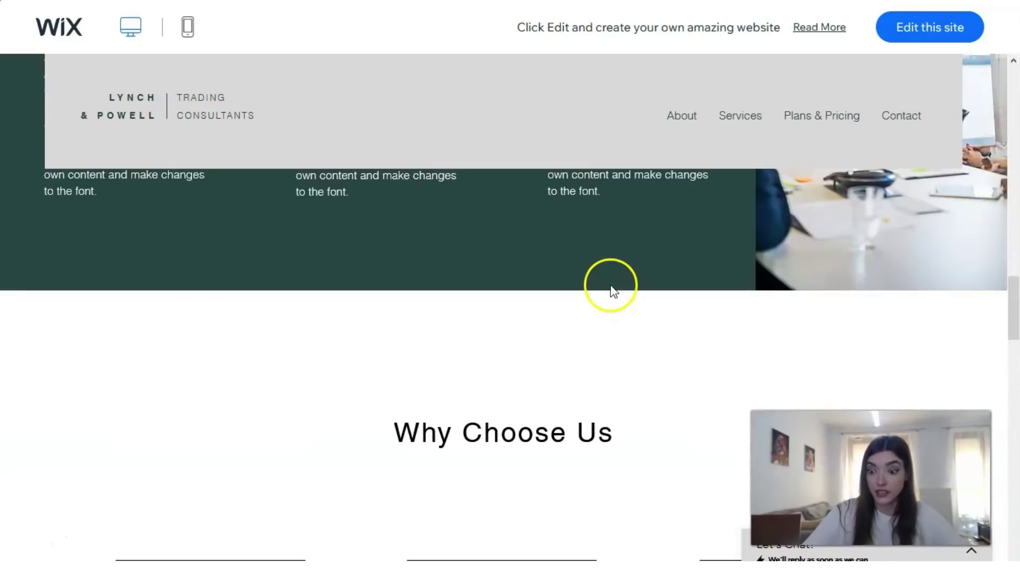
pyautogui.scroll(5, 373, 242)
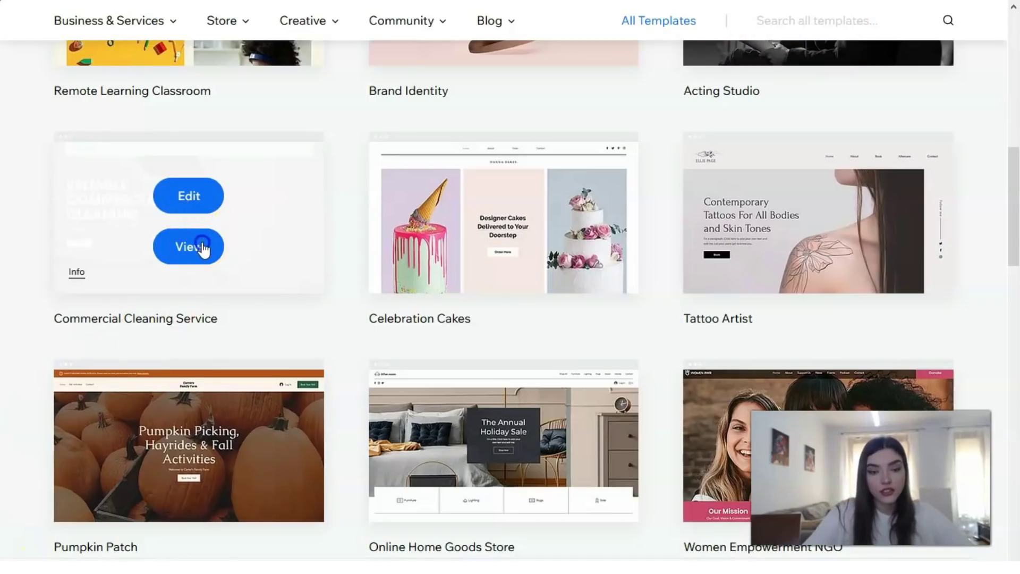
# Preview the Commercial Cleaning Service template from the gallery and open its full demo.
pyautogui.click(192, 244)
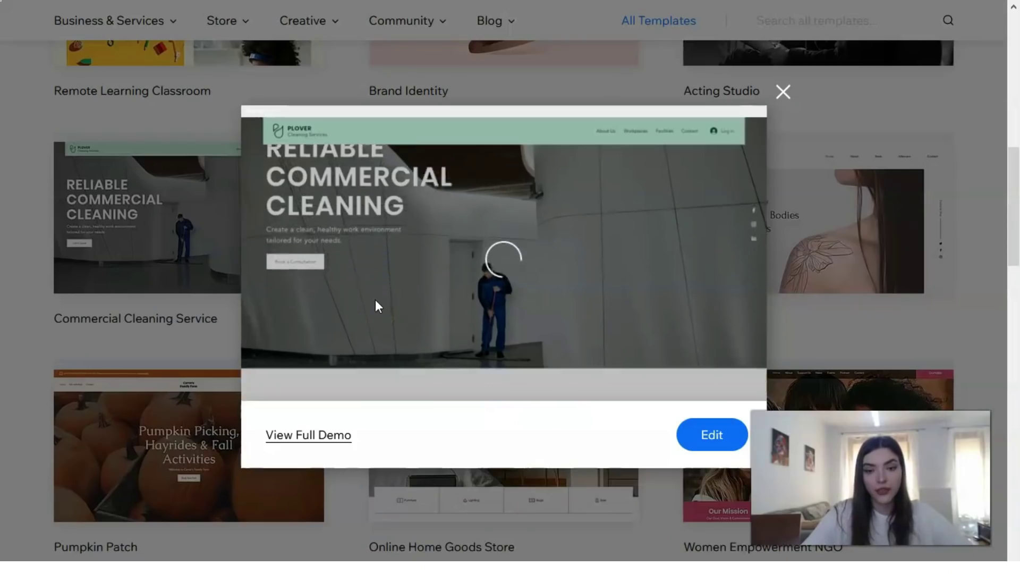
pyautogui.scroll(-3, 375, 299)
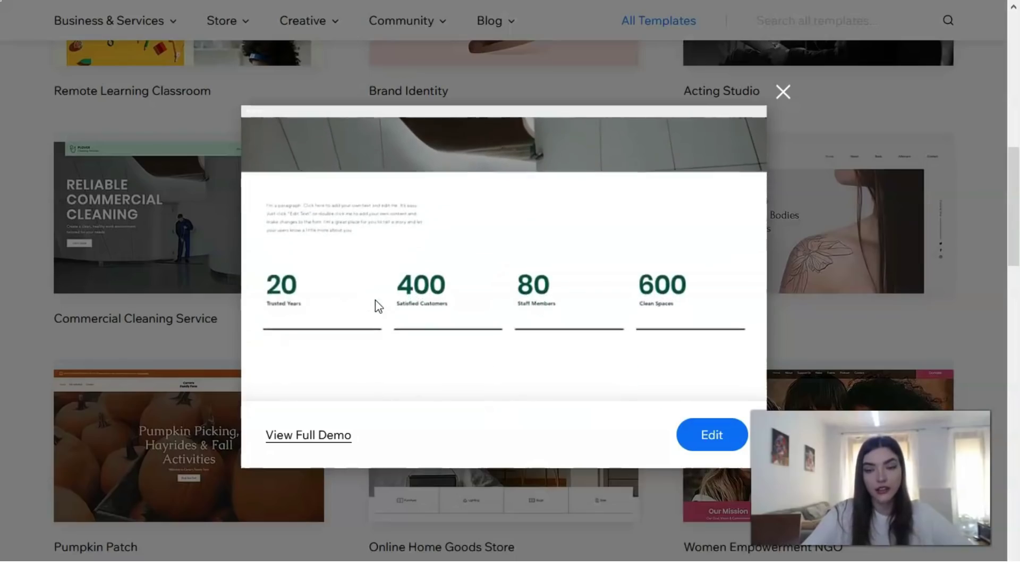
pyautogui.click(328, 435)
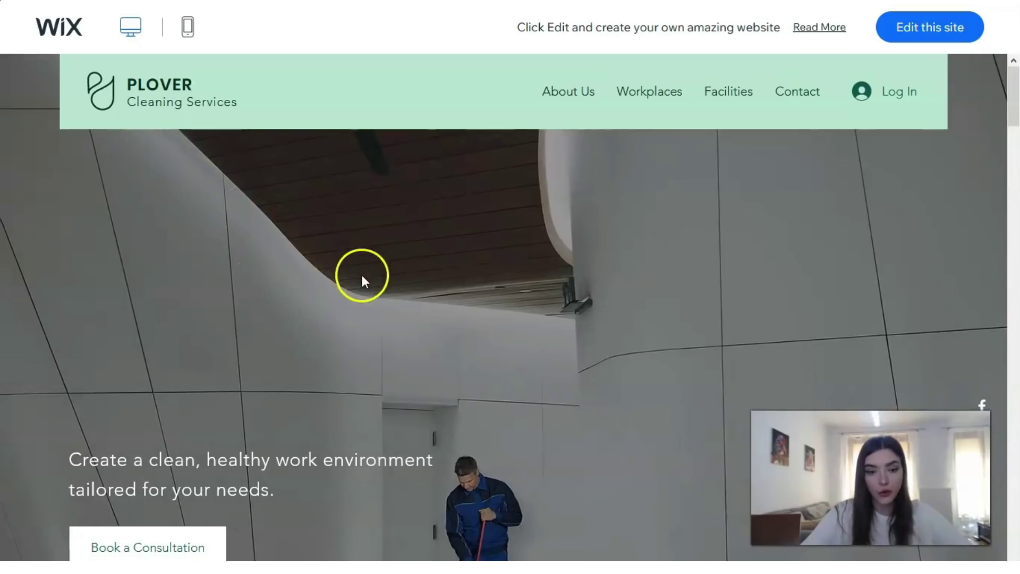
# Examine the Commercial Cleaning Service demo's intro, workplaces, certifications, testimonials and footer sections, and return to its beginning.
pyautogui.scroll(-4, 279, 228)
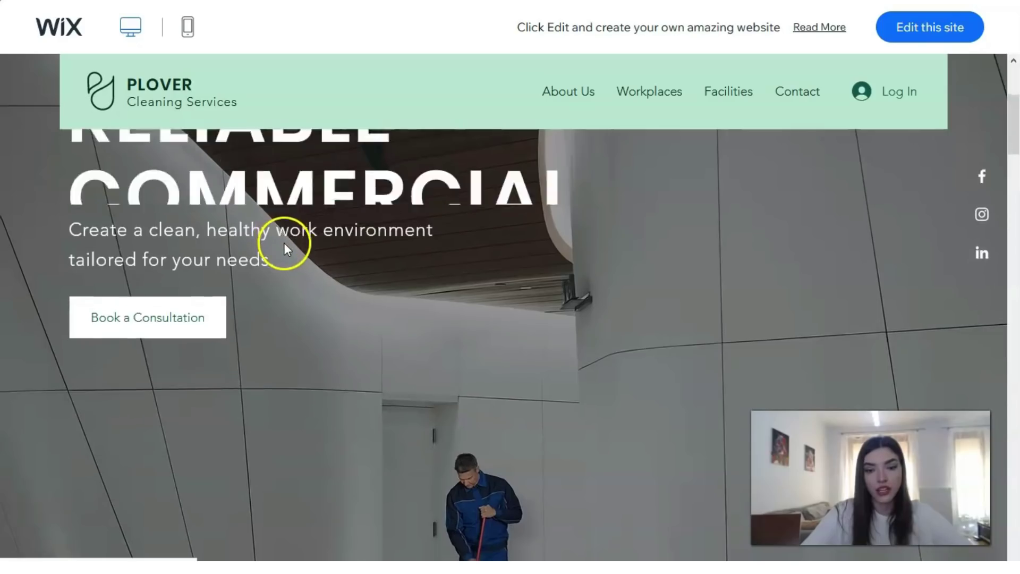
pyautogui.scroll(-3, 283, 242)
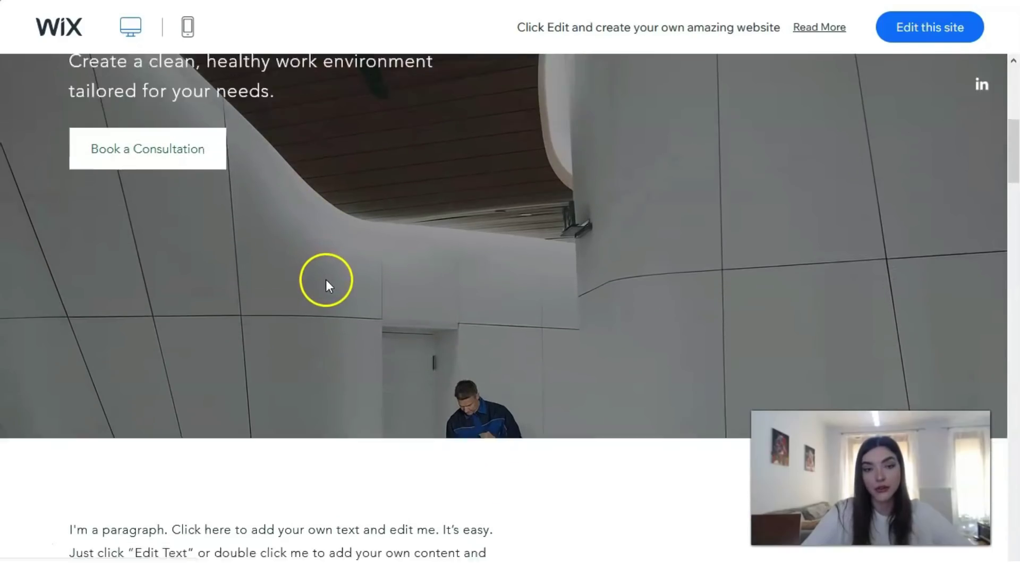
pyautogui.scroll(-4, 326, 279)
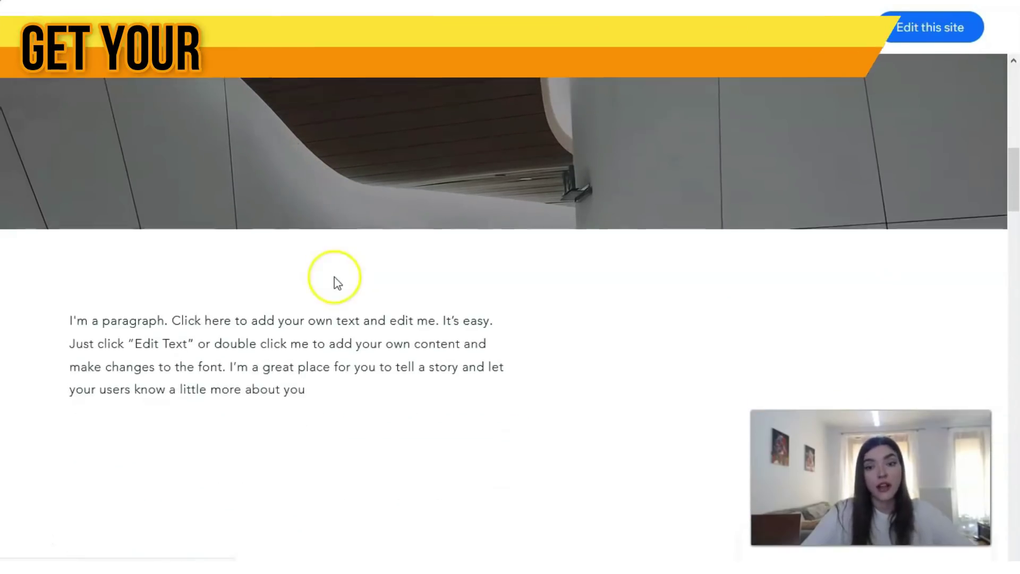
pyautogui.scroll(-8, 336, 282)
pyautogui.scroll(-15, 326, 281)
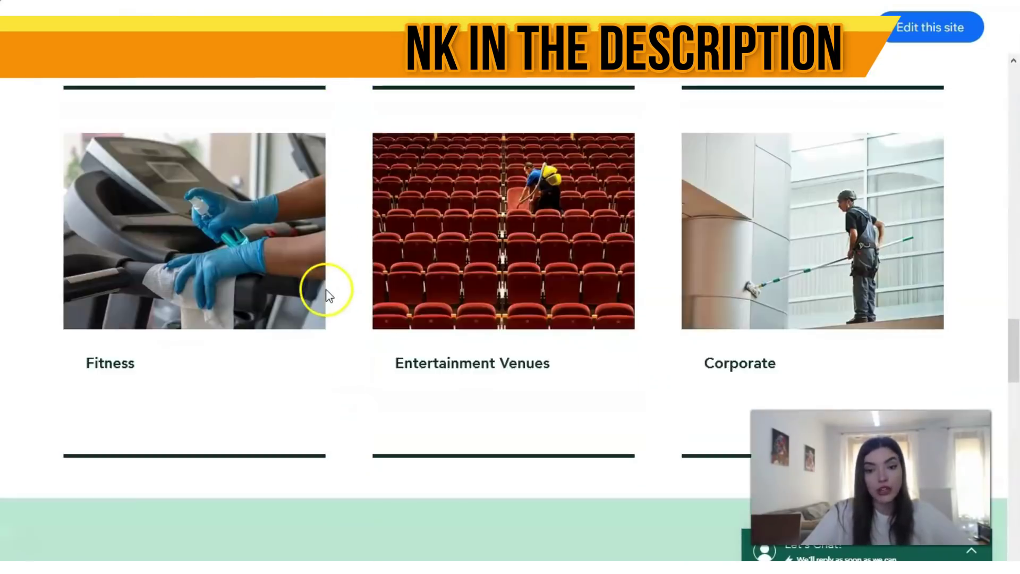
pyautogui.scroll(-6, 326, 291)
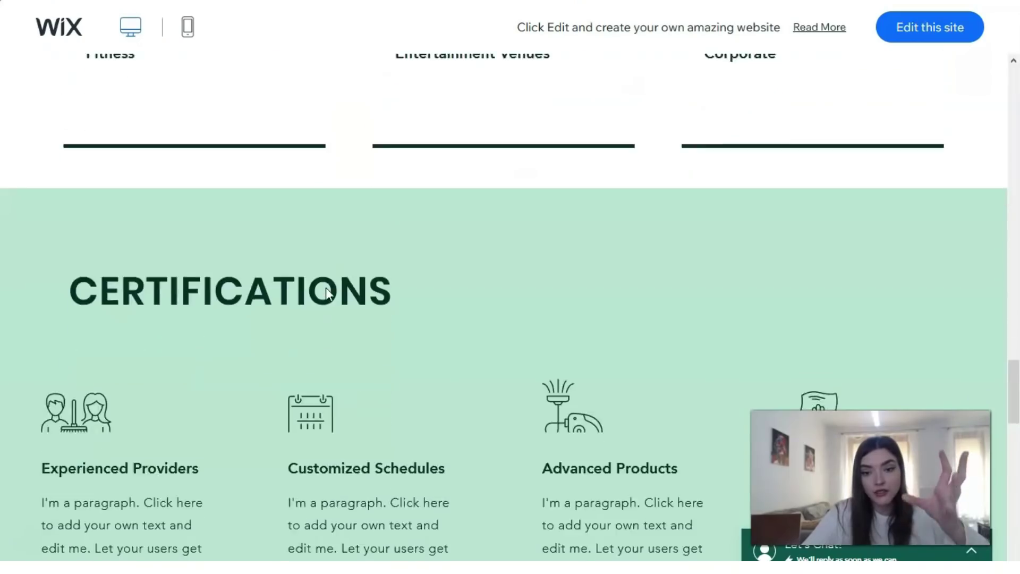
pyautogui.scroll(-13, 326, 292)
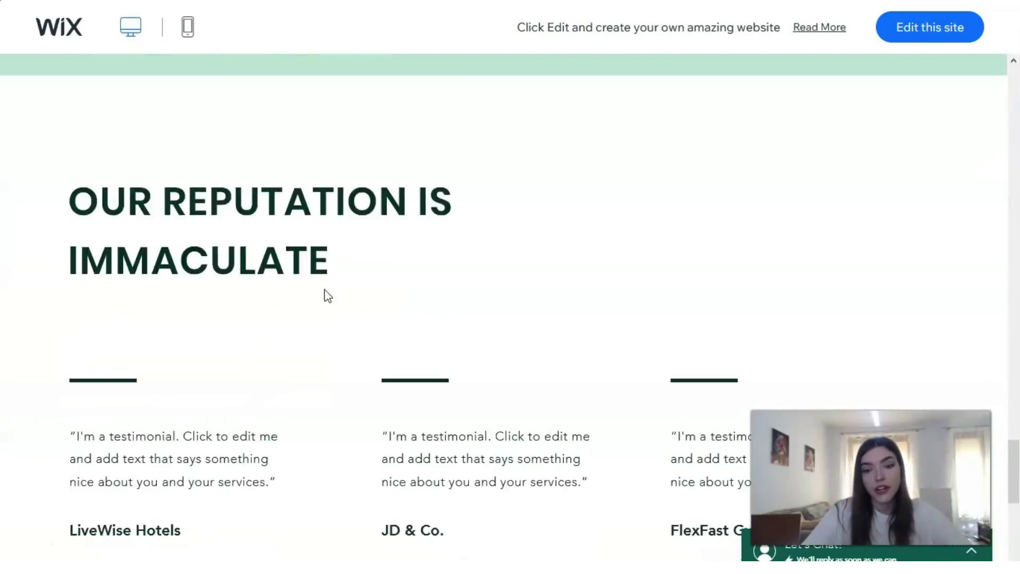
pyautogui.scroll(-8, 328, 296)
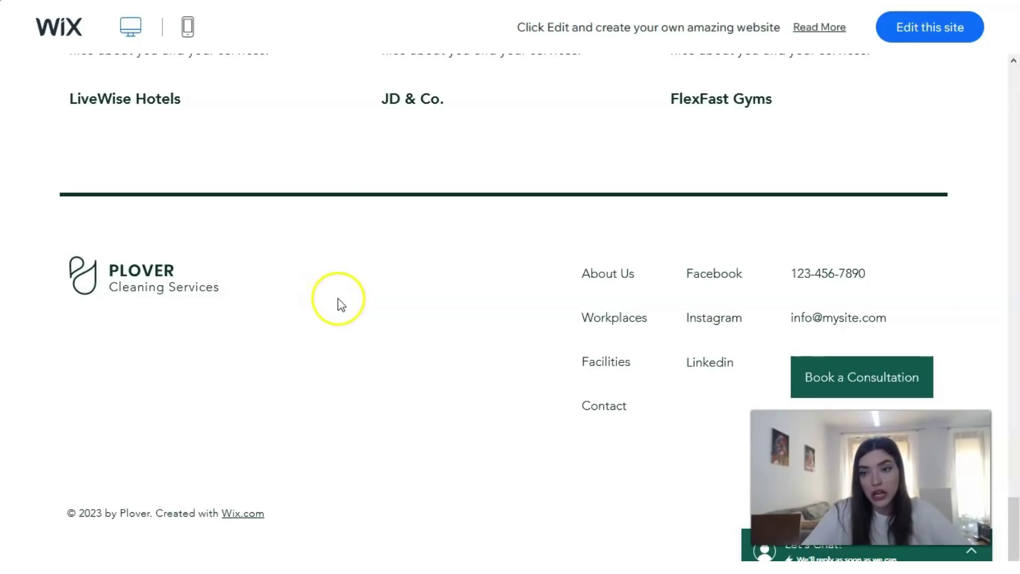
pyautogui.scroll(1, 338, 294)
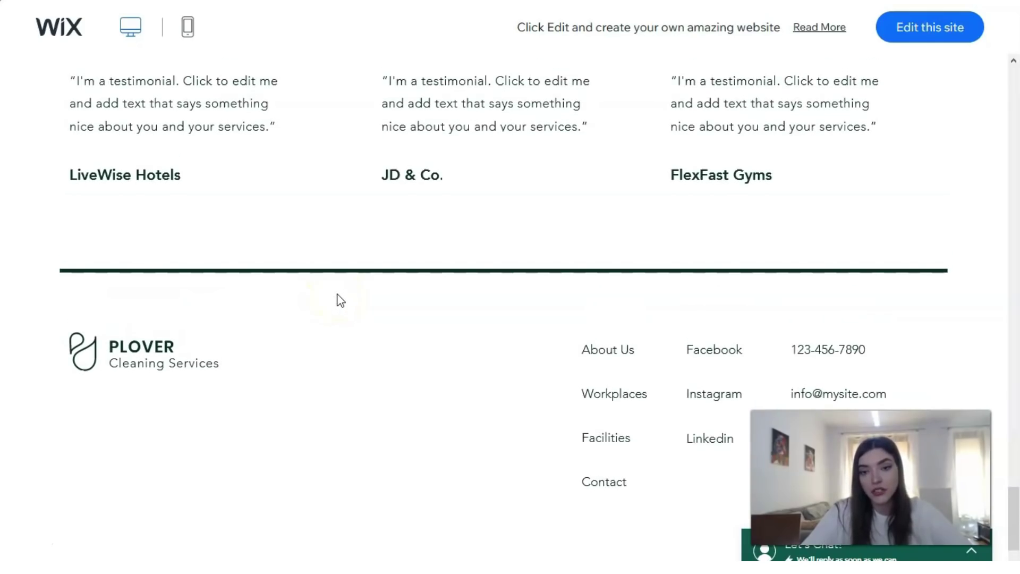
pyautogui.scroll(1, 518, 400)
pyautogui.scroll(15, 519, 401)
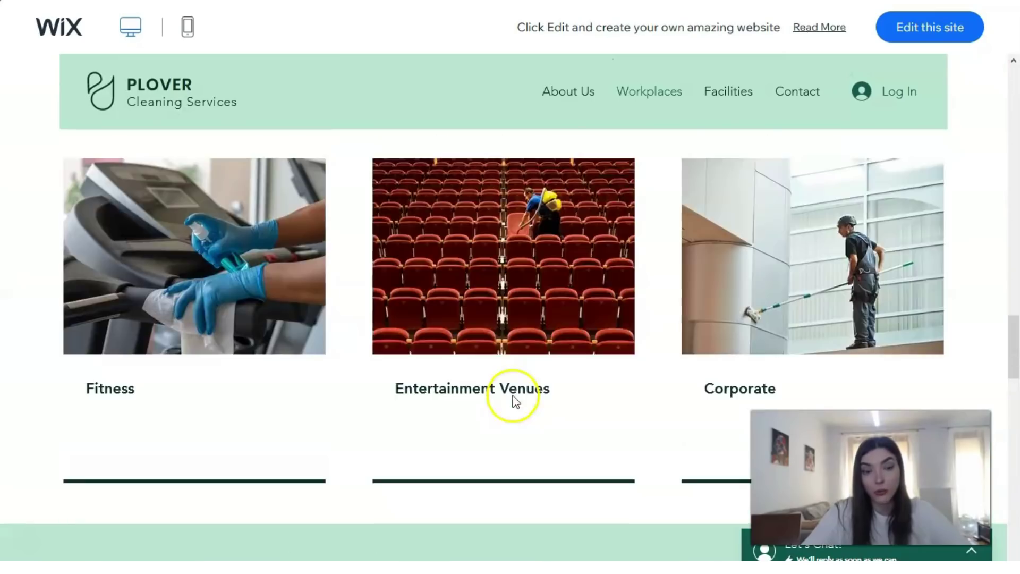
pyautogui.scroll(6, 513, 386)
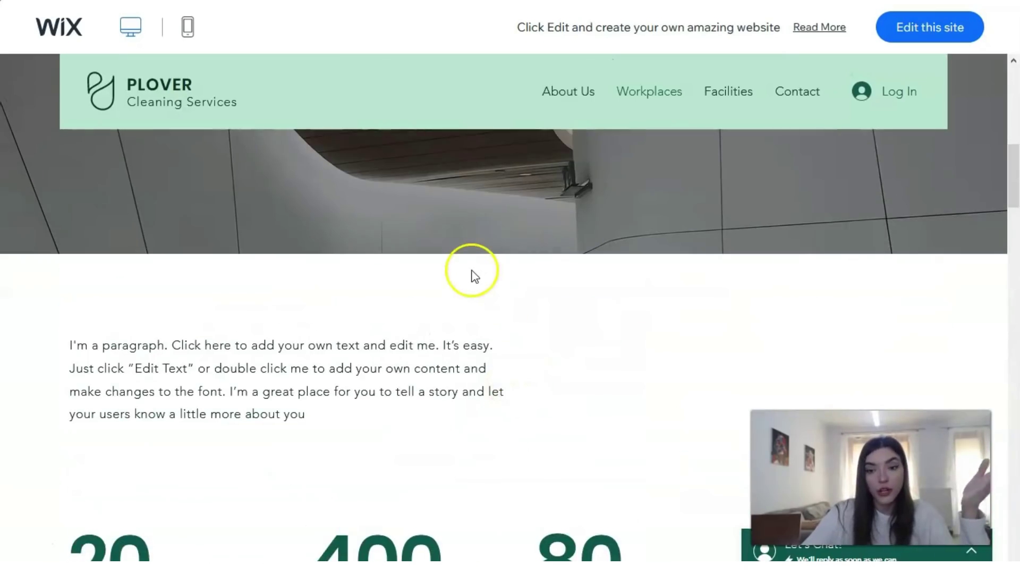
pyautogui.scroll(8, 473, 273)
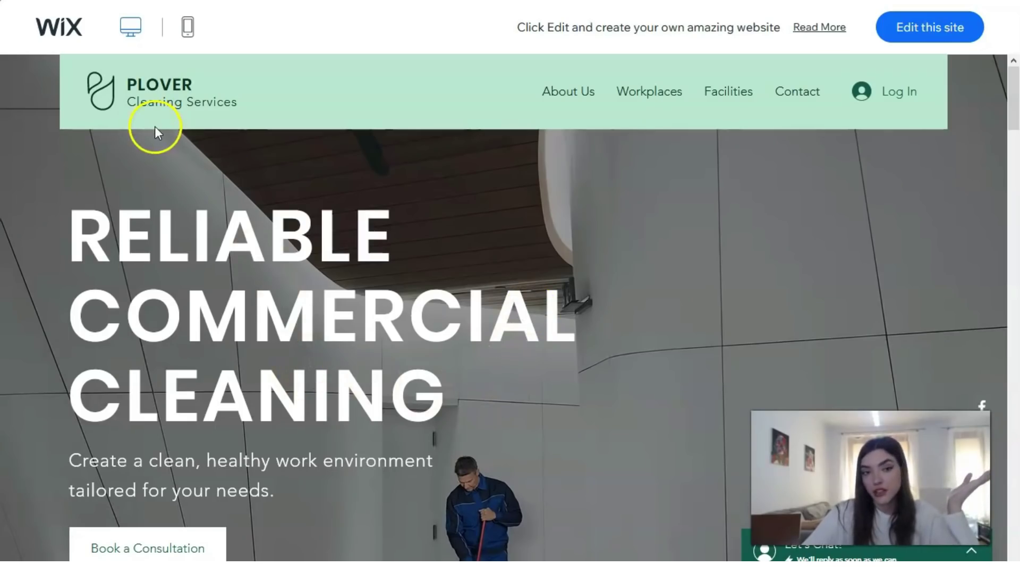
# Open the Commercial Cleaning Service template for editing as the new site.
pyautogui.scroll(-3, 335, 282)
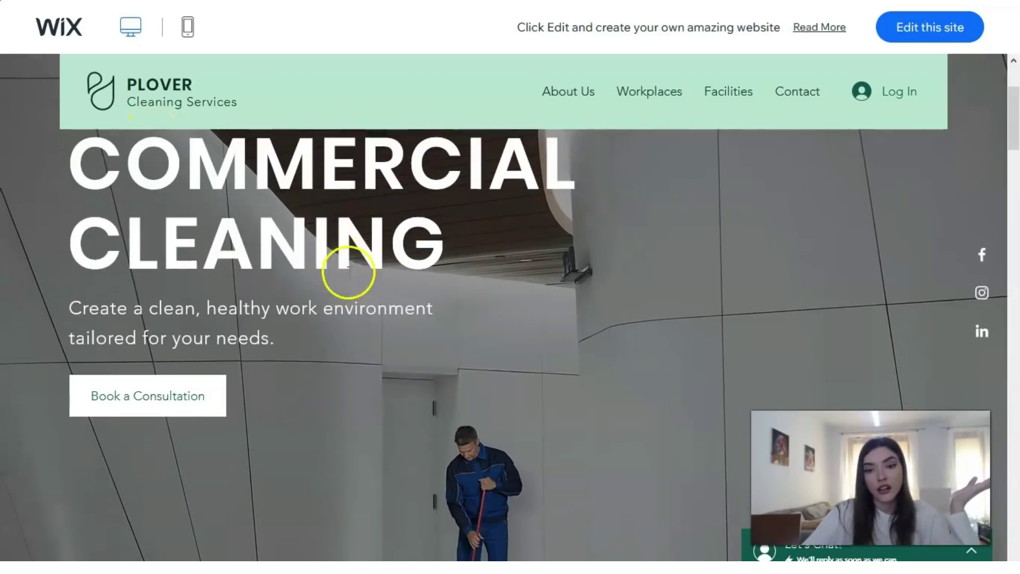
pyautogui.scroll(-3, 500, 287)
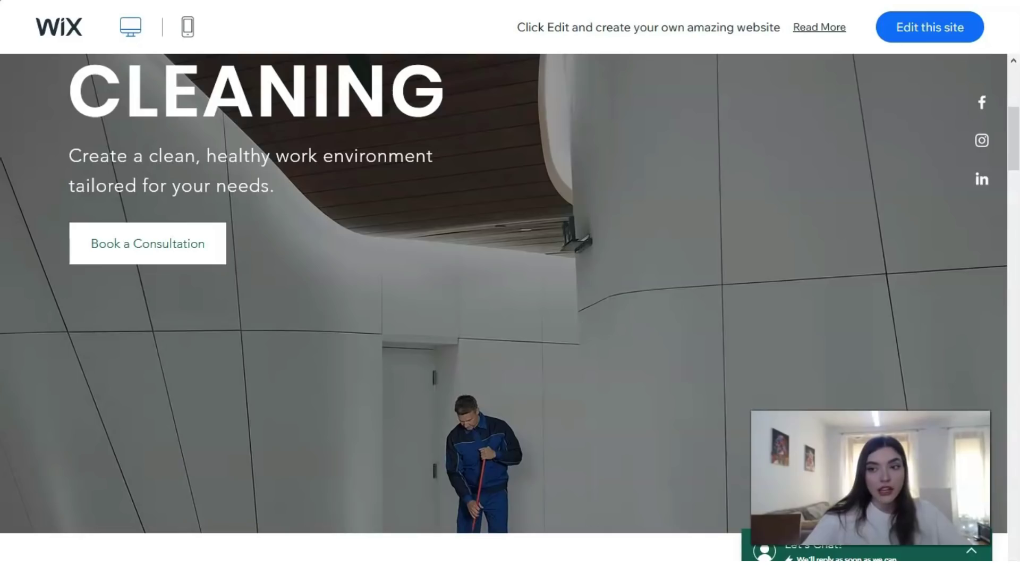
pyautogui.click(911, 40)
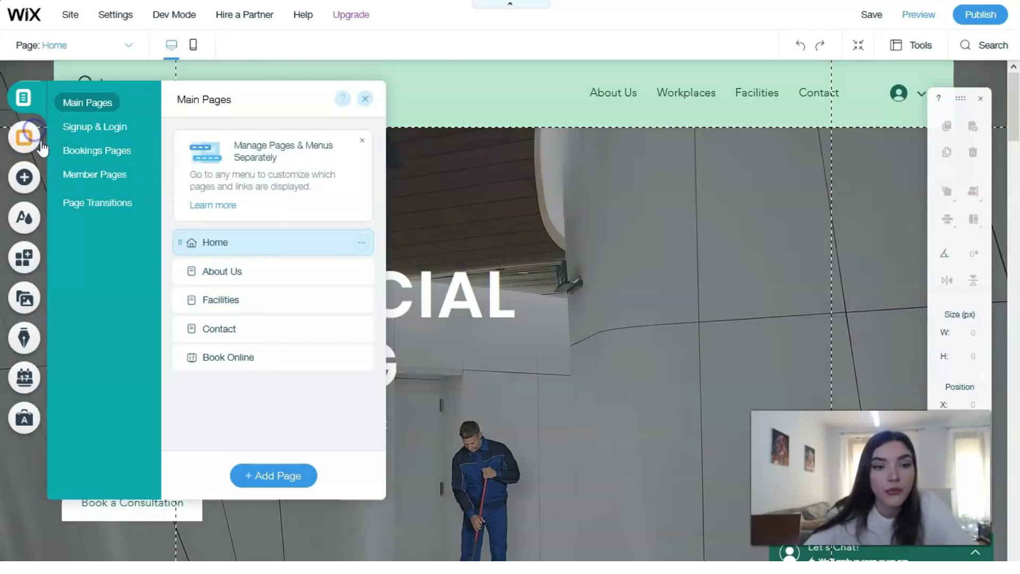
# Look through the page background options and the selected background images and videos for the Home page.
pyautogui.click(25, 139)
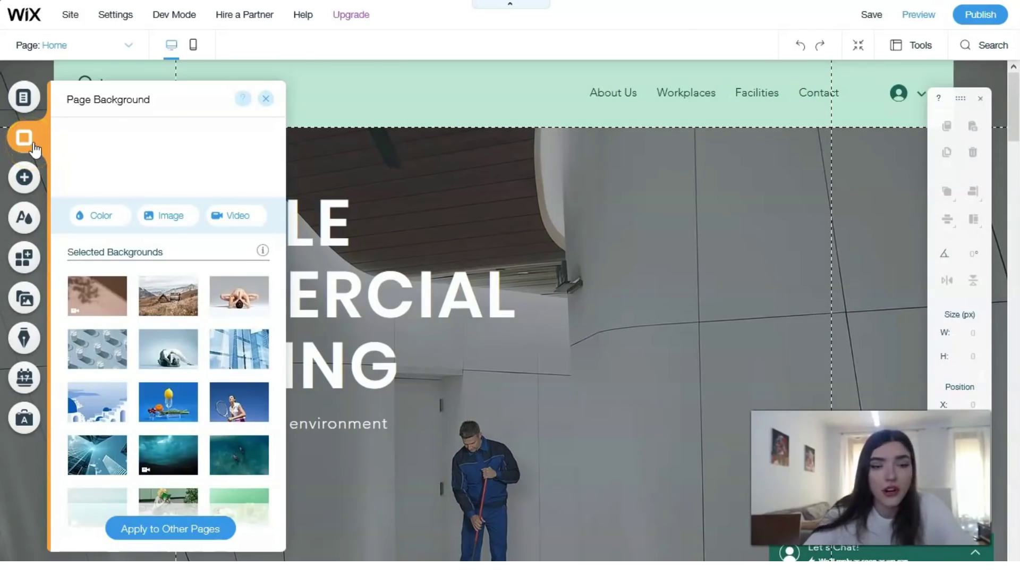
pyautogui.scroll(-4, 163, 257)
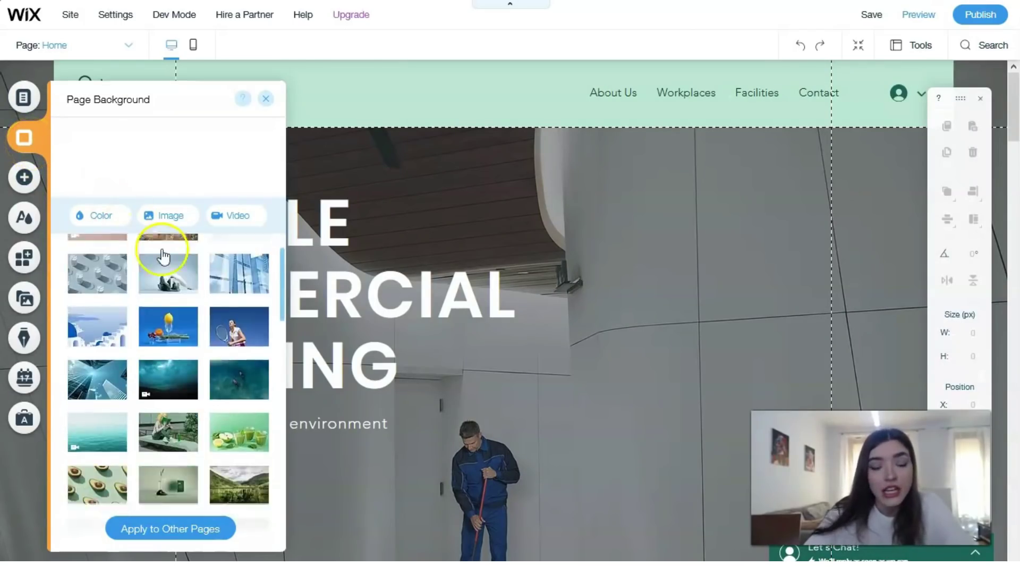
pyautogui.scroll(-2, 189, 289)
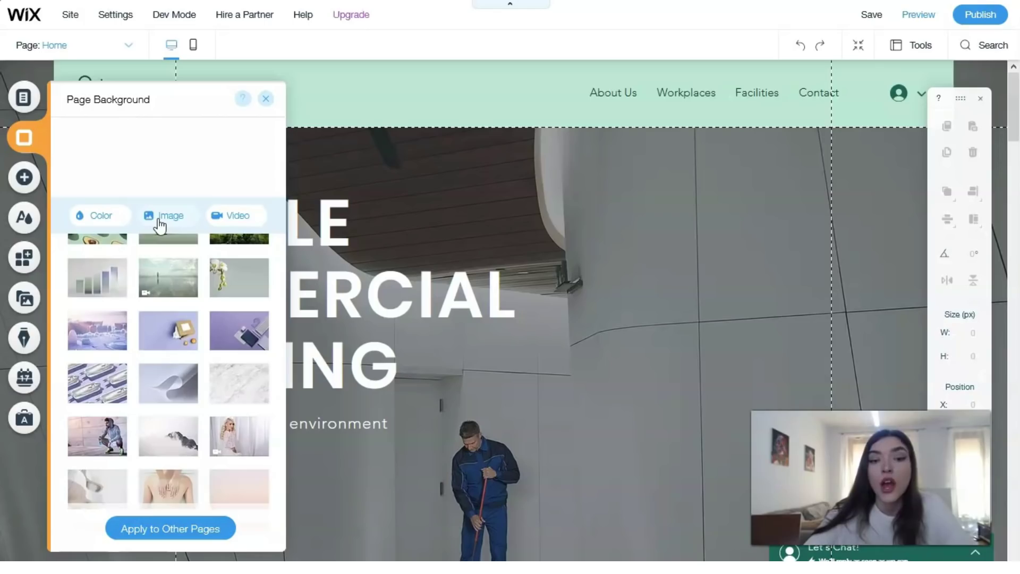
pyautogui.moveTo(196, 378)
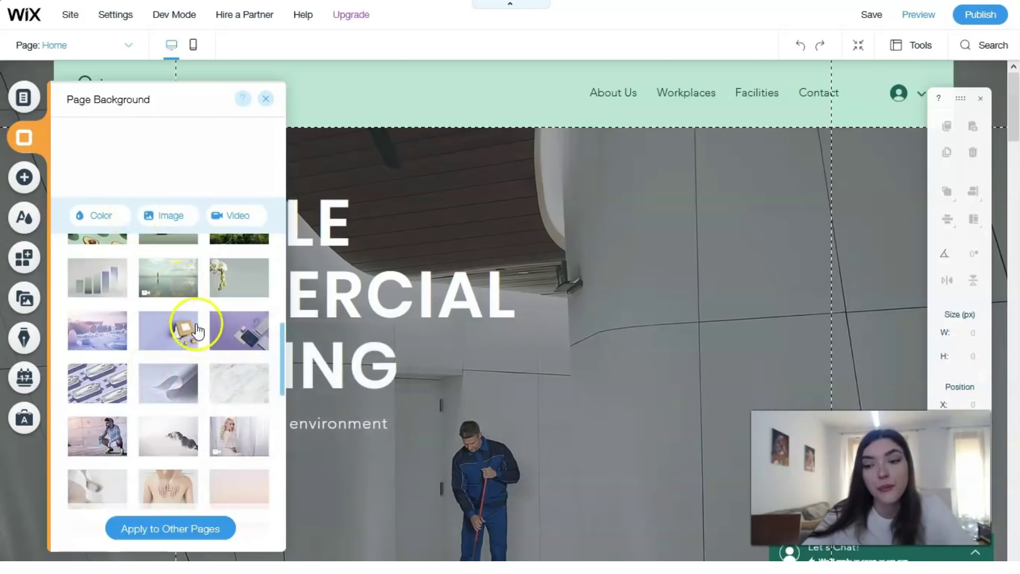
pyautogui.moveTo(175, 329)
pyautogui.scroll(-10, 139, 324)
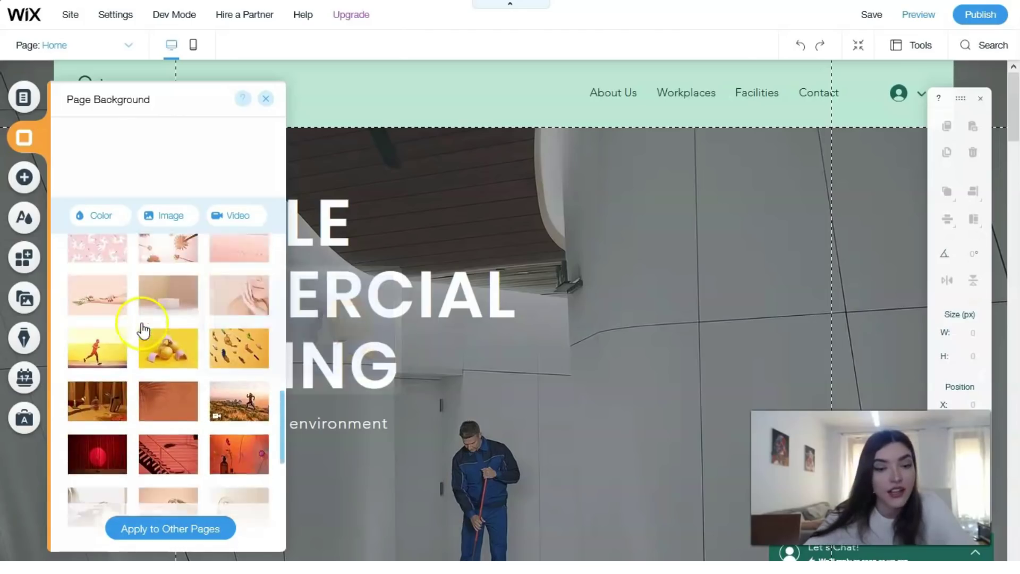
# Look at the strips and decorative elements that can be added to the page.
pyautogui.click(37, 188)
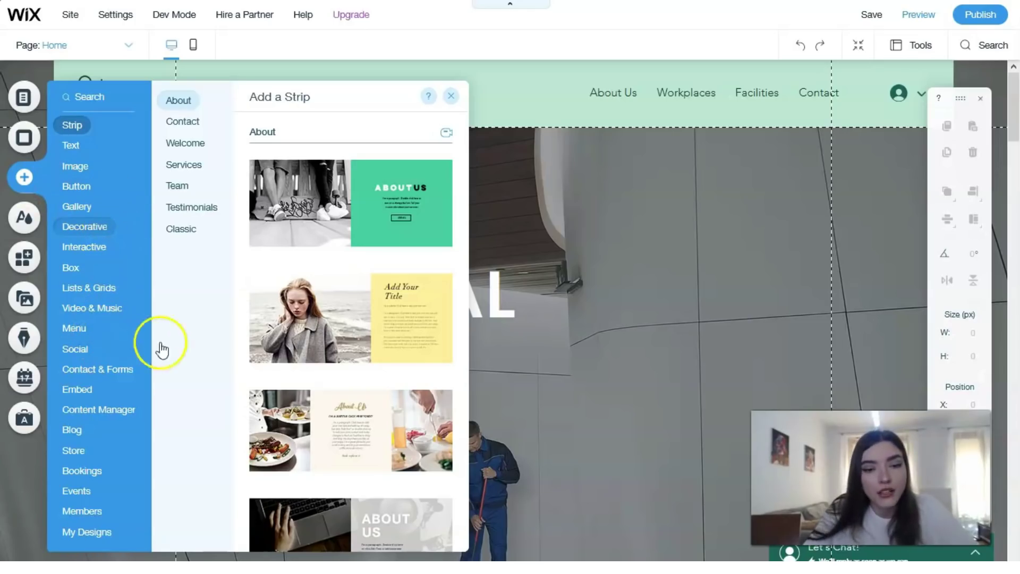
pyautogui.click(85, 226)
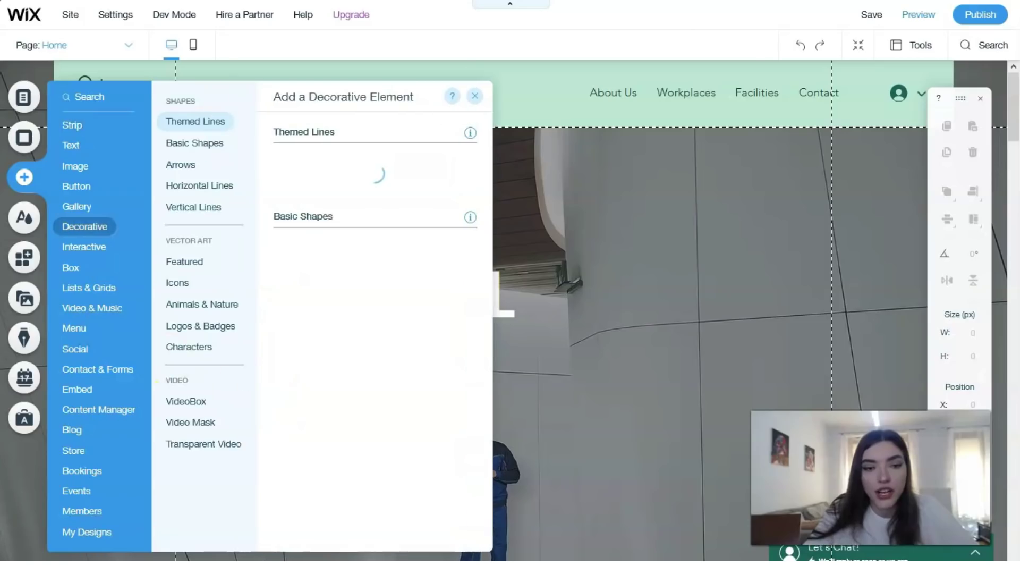
# View the site's color theme and its text themes for headings and paragraphs.
pyautogui.click(34, 213)
pyautogui.click(30, 218)
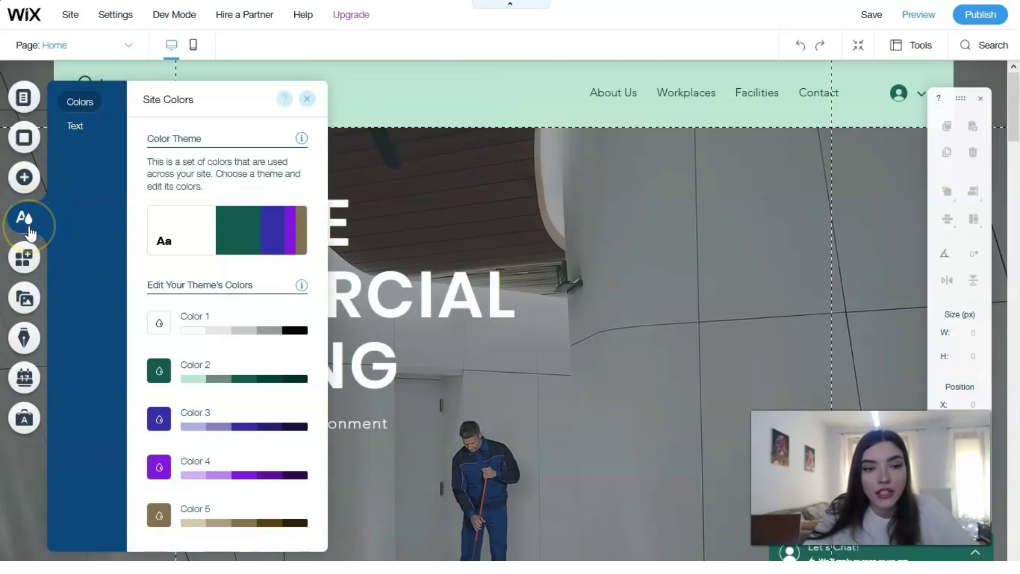
pyautogui.click(80, 129)
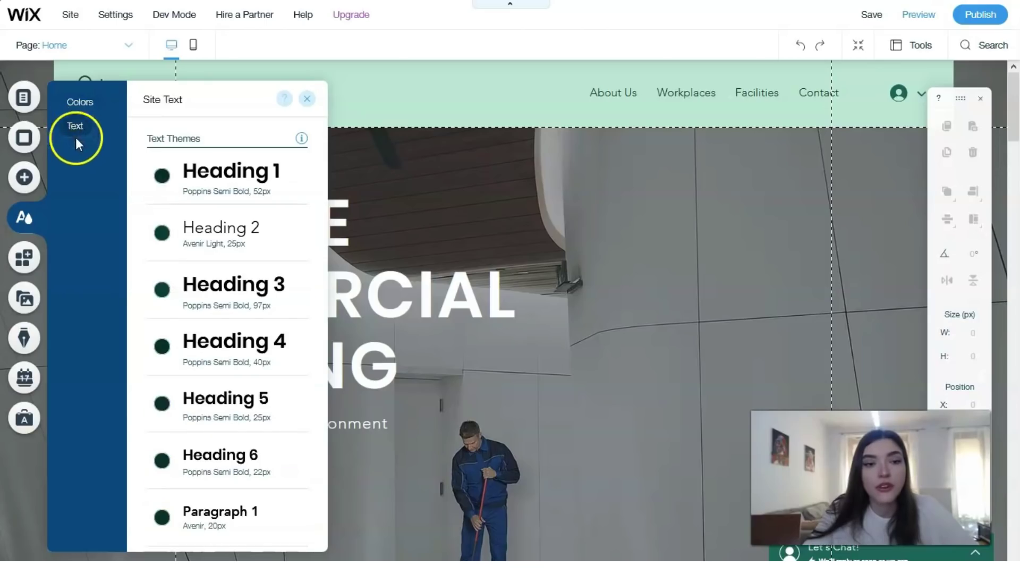
# Check the remaining site text themes and browse the recommended, trending and Wix-made apps in the Wix App Market.
pyautogui.moveTo(307, 143)
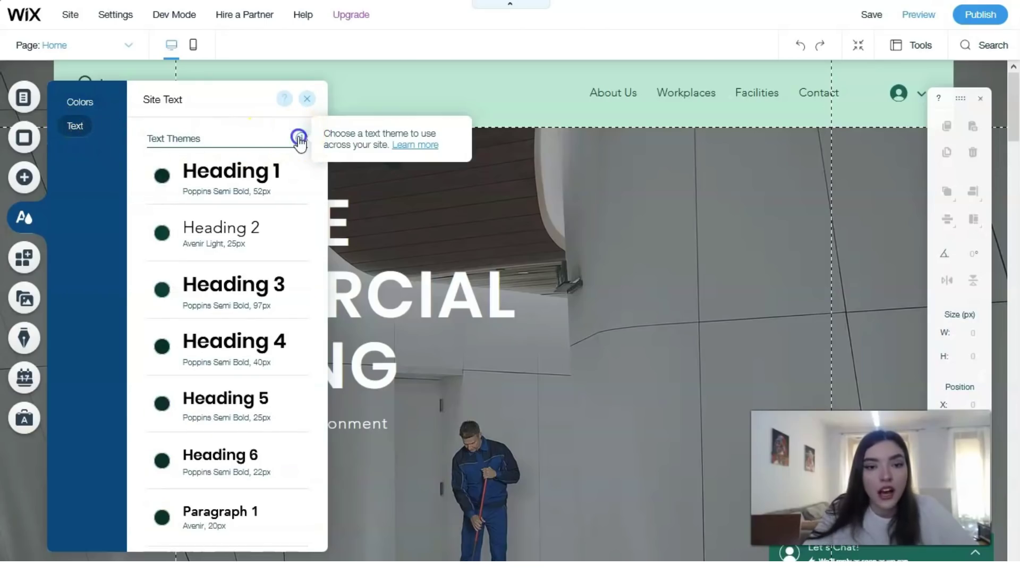
pyautogui.scroll(-2, 228, 276)
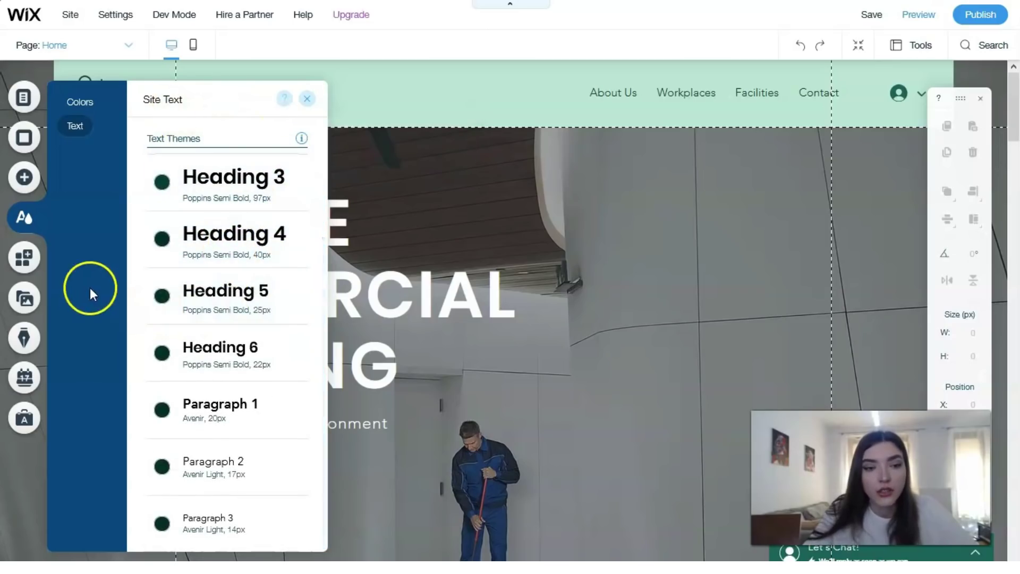
pyautogui.click(24, 257)
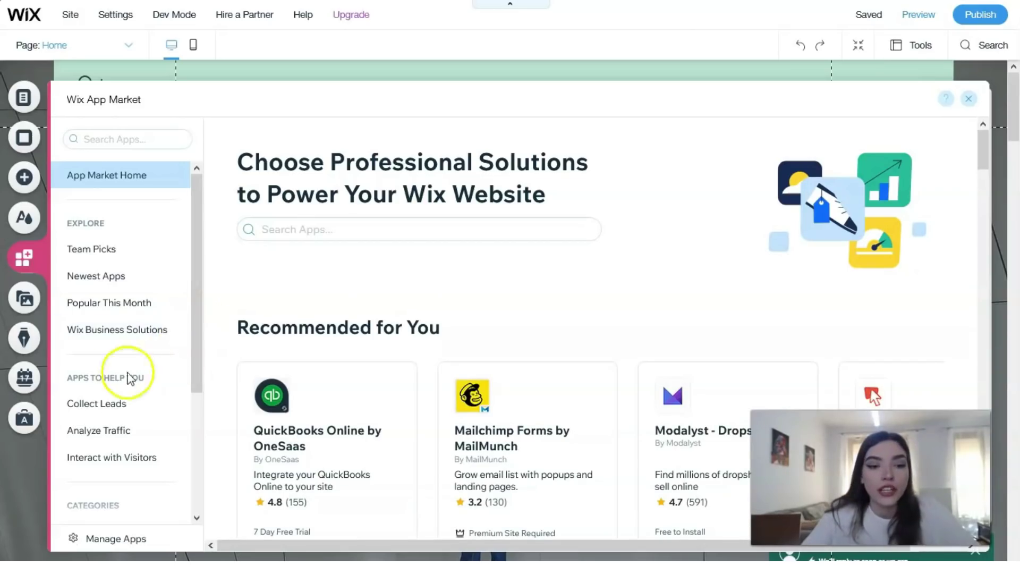
pyautogui.scroll(-10, 558, 341)
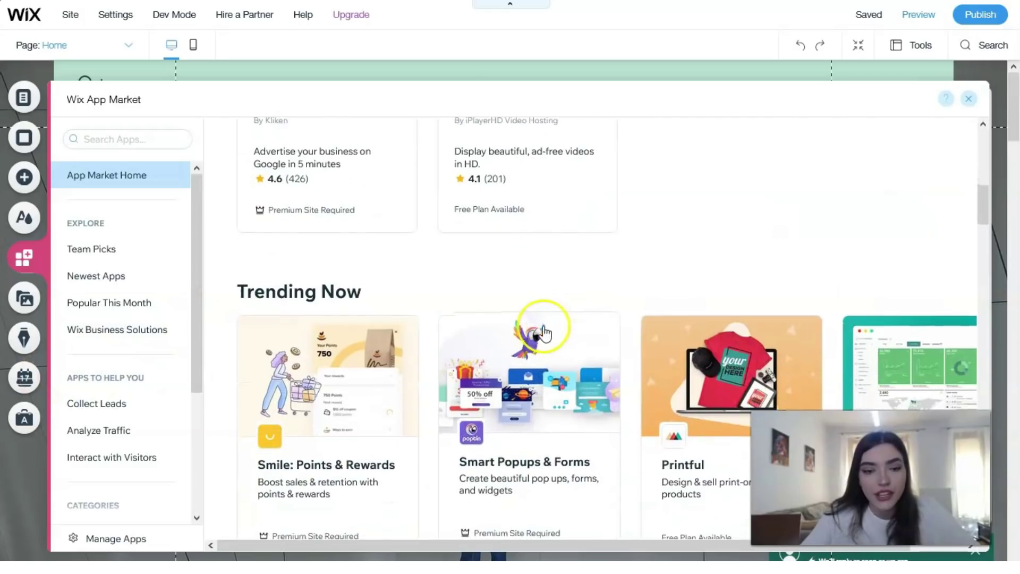
pyautogui.scroll(-5, 543, 333)
pyautogui.scroll(-2, 542, 333)
pyautogui.scroll(-5, 540, 333)
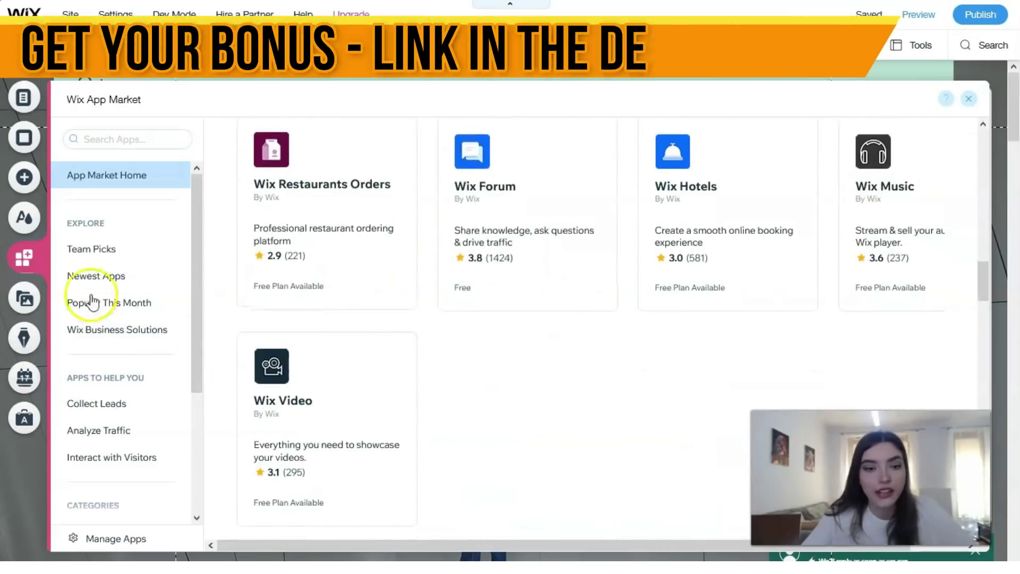
# Look through the media options for uploading and editing files and the free Wix and Shutterstock images and videos.
pyautogui.click(25, 306)
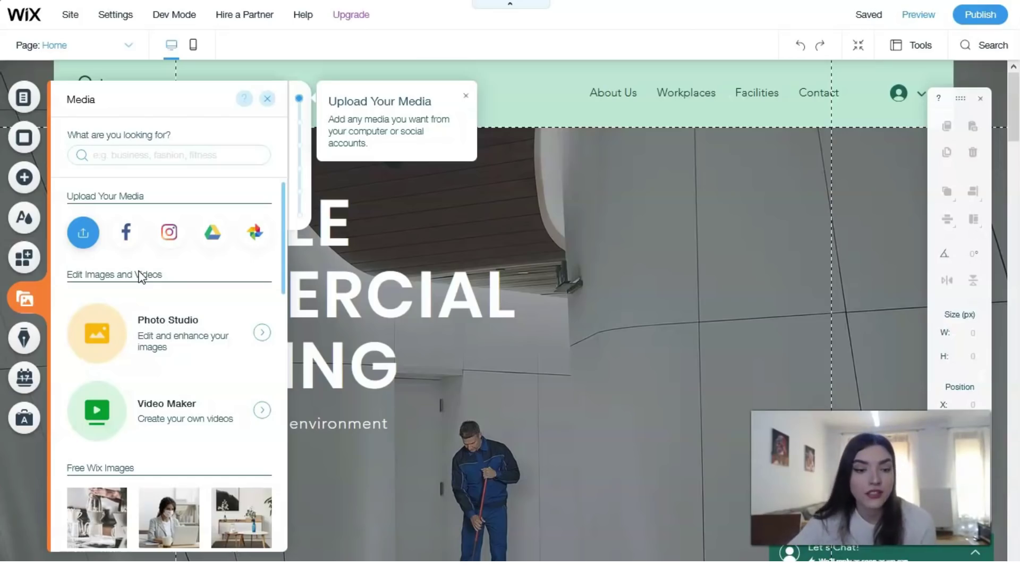
pyautogui.scroll(-3, 117, 329)
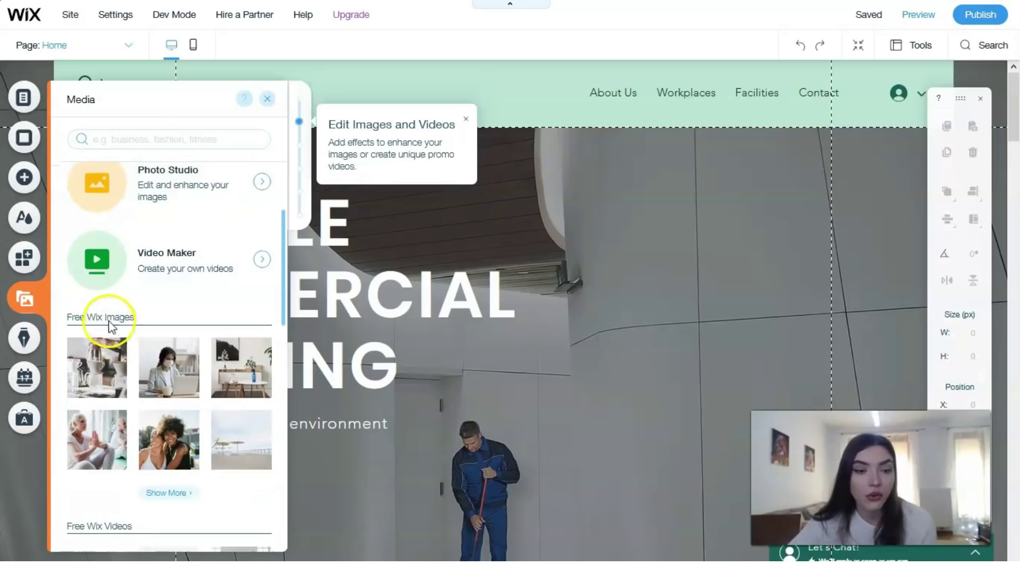
pyautogui.scroll(-7, 108, 329)
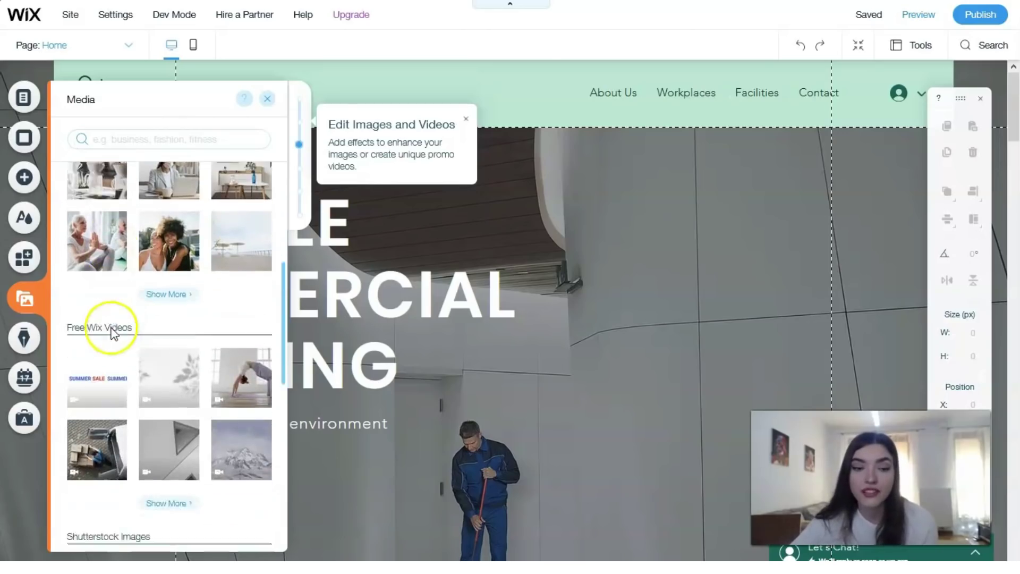
pyautogui.scroll(-1, 137, 284)
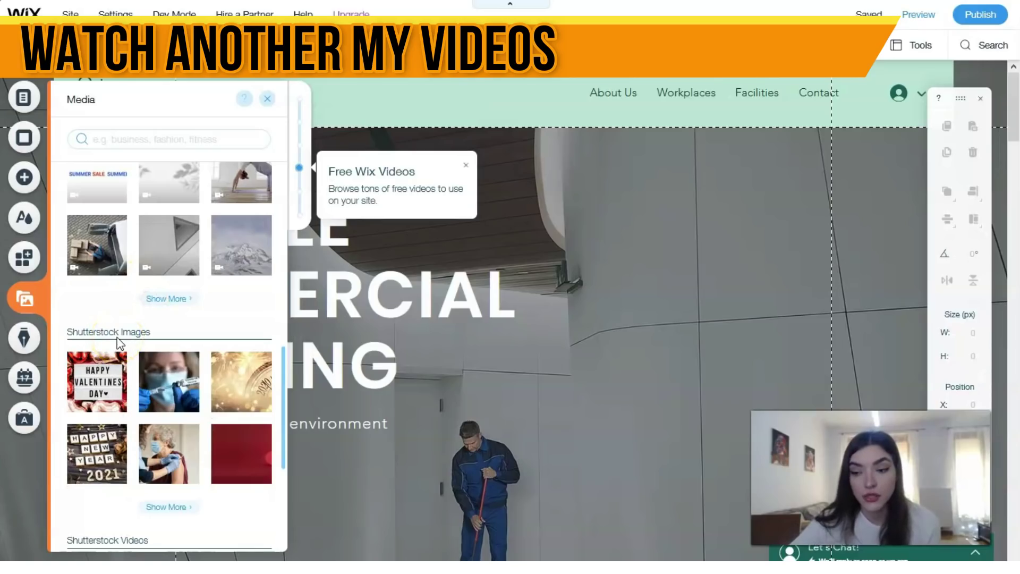
pyautogui.click(150, 367)
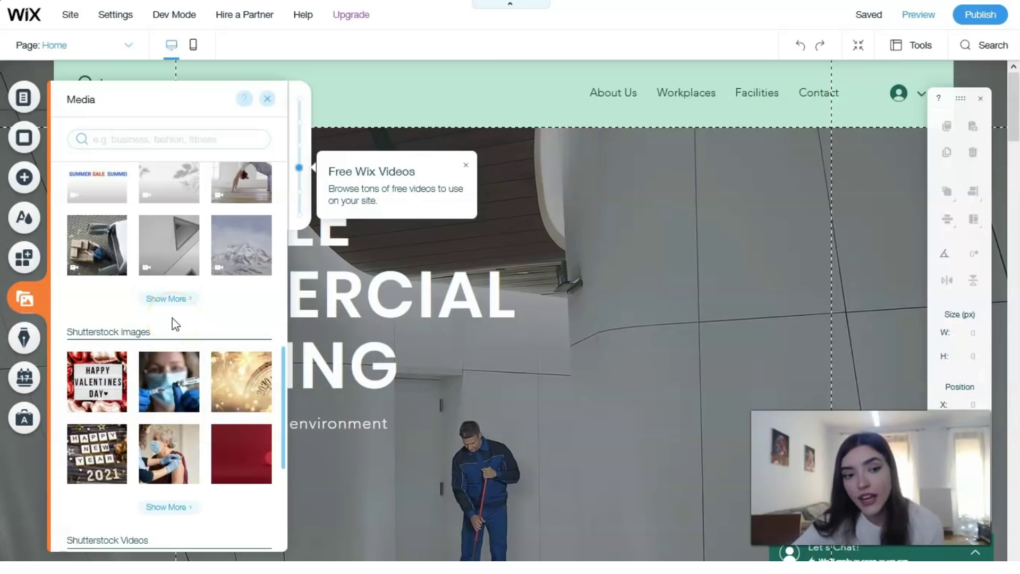
pyautogui.click(166, 301)
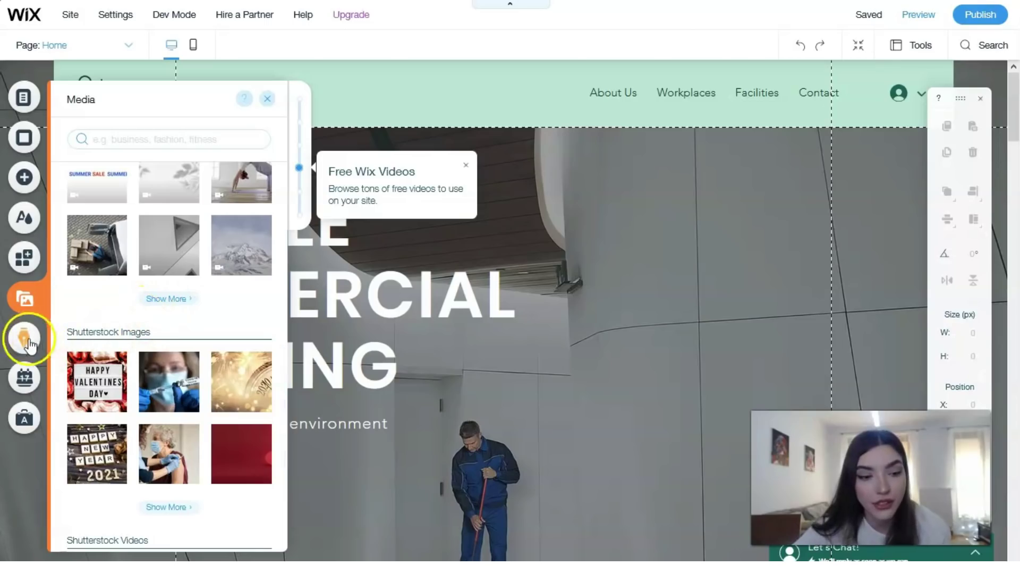
# View the Start a Blog offer and the Bookings Manager options for the site.
pyautogui.click(55, 347)
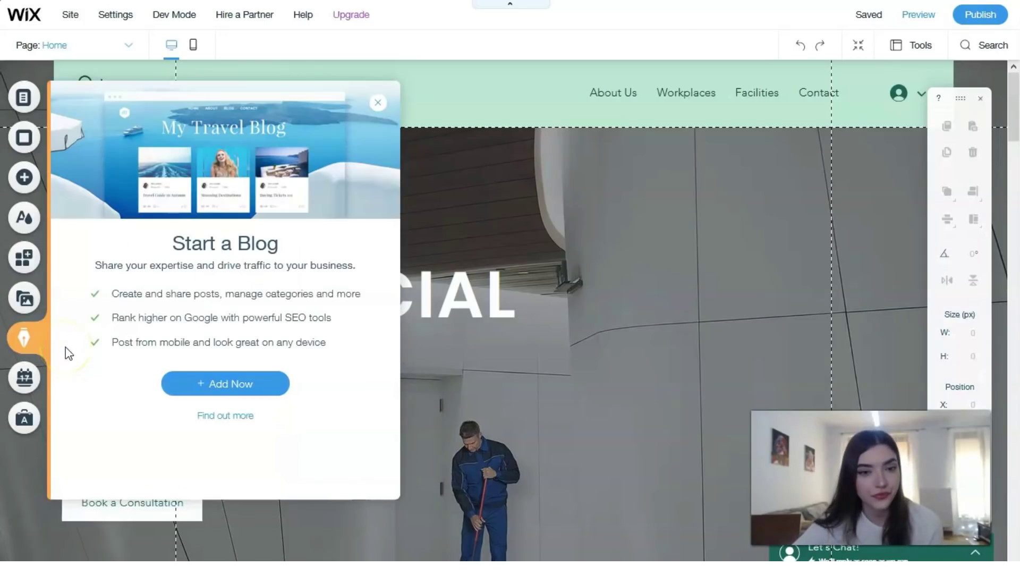
pyautogui.click(24, 366)
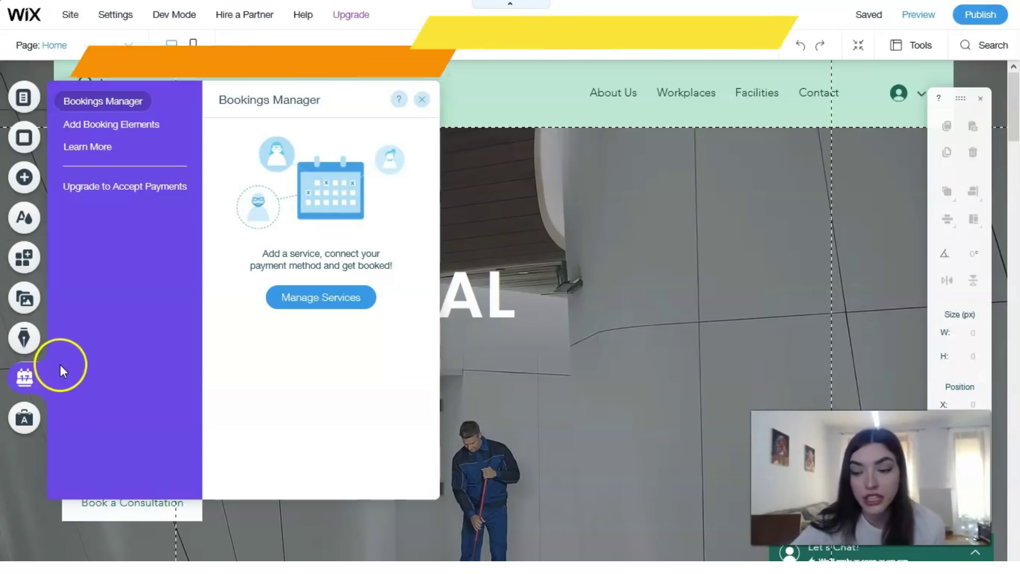
# Look through the Ascend by Wix Marketing & SEO tools, from Email Marketing to Marketing Integrations.
pyautogui.click(27, 417)
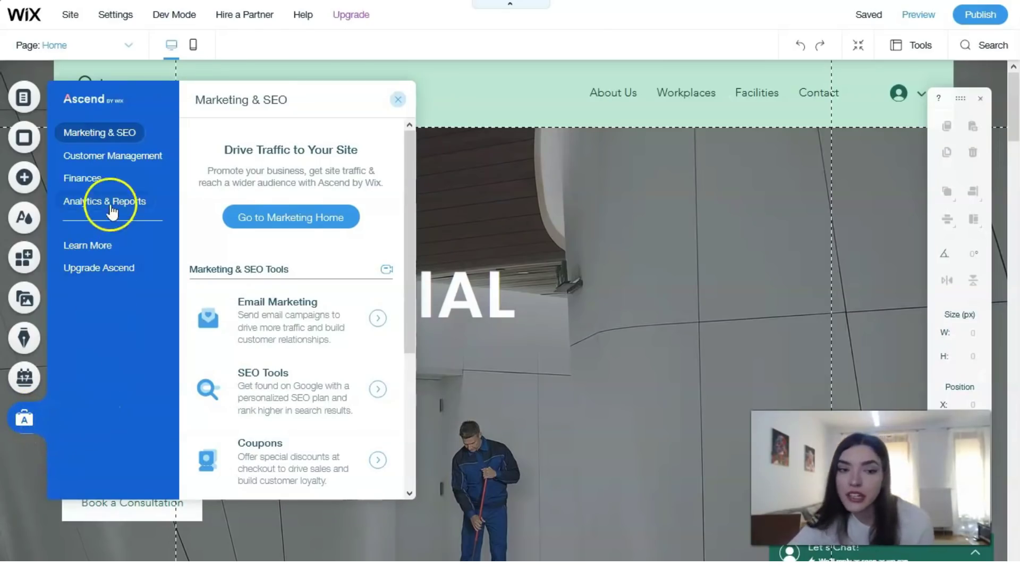
pyautogui.scroll(-1, 254, 287)
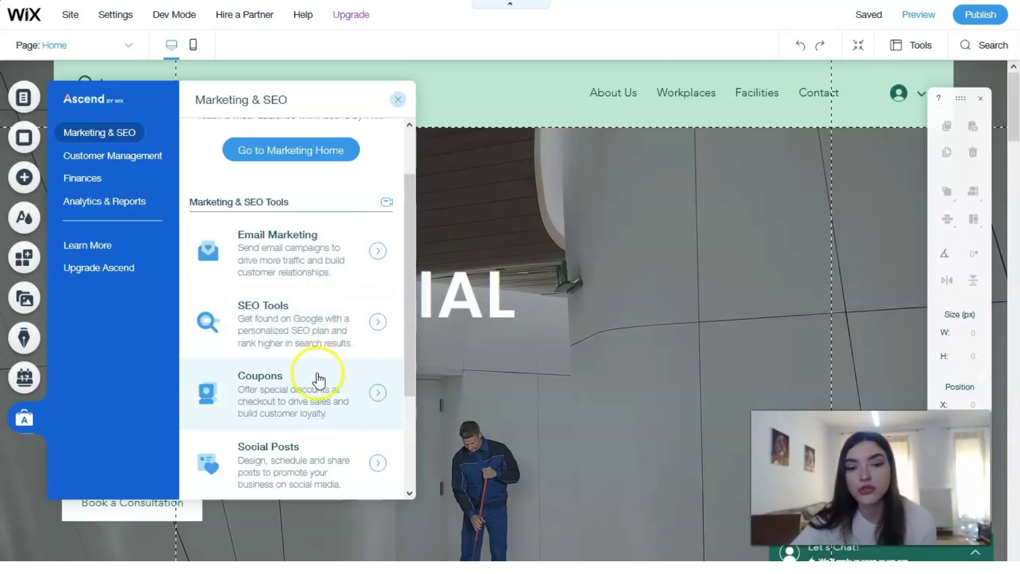
pyautogui.scroll(-3, 318, 380)
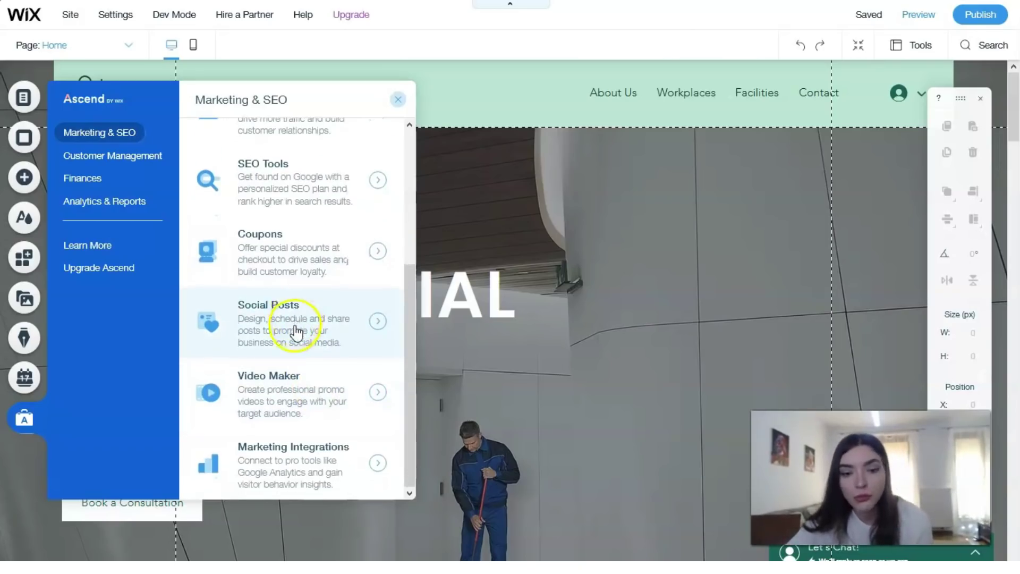
pyautogui.scroll(4, 321, 409)
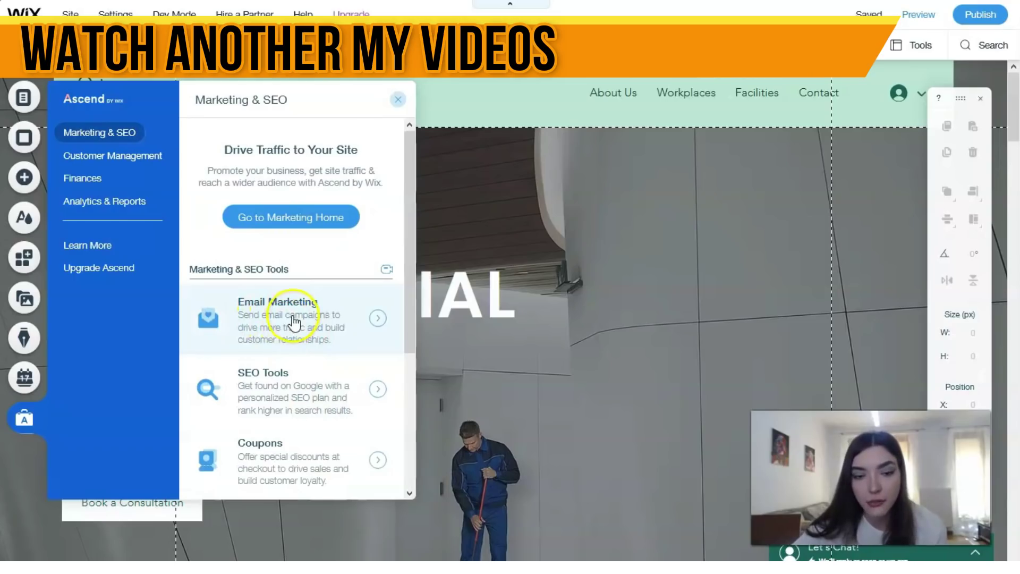
pyautogui.scroll(-2, 294, 324)
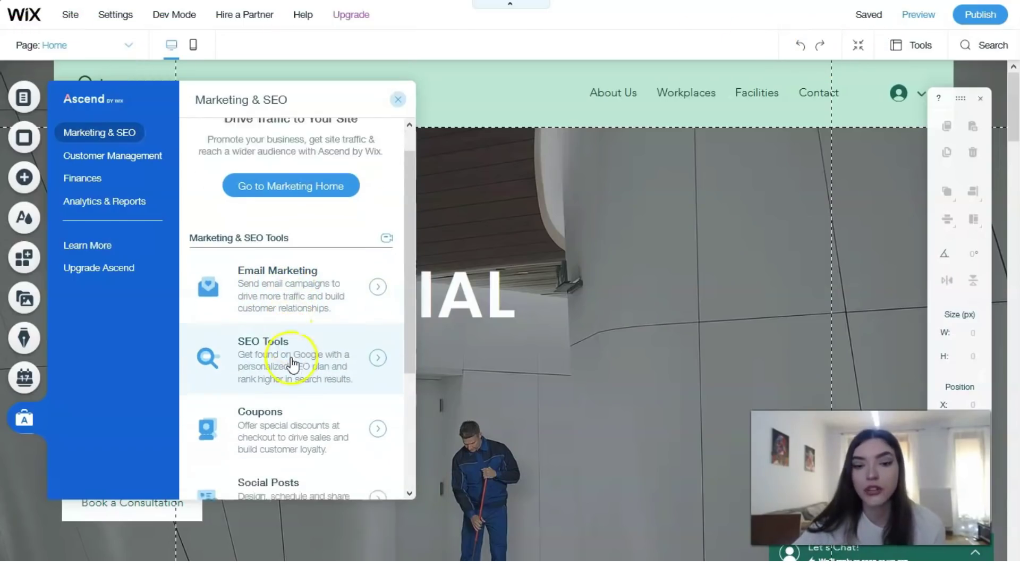
# Examine the options on the site's SEO Tools page, including the general SEO settings, and return to the page editor.
pyautogui.click(296, 331)
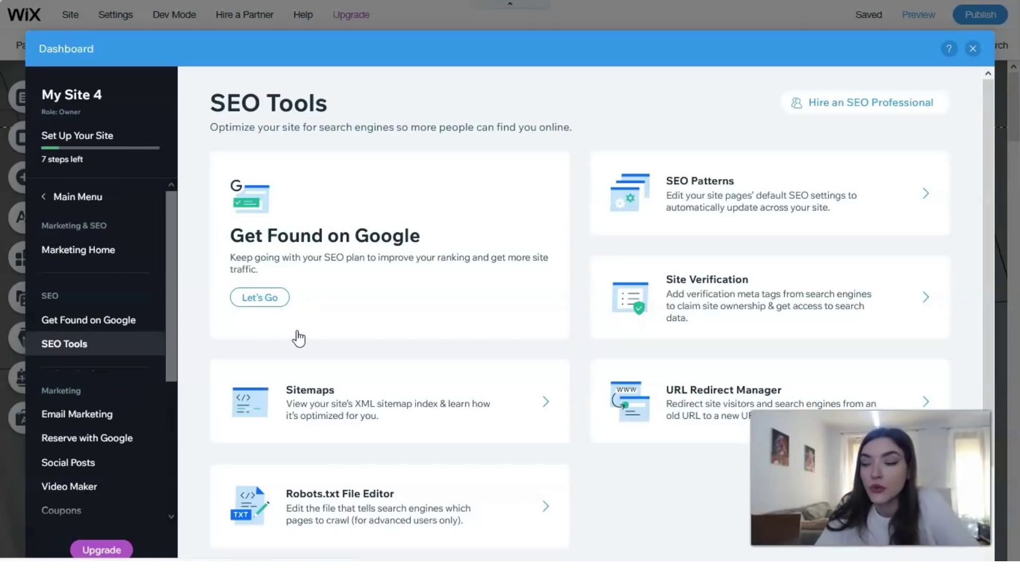
pyautogui.click(327, 317)
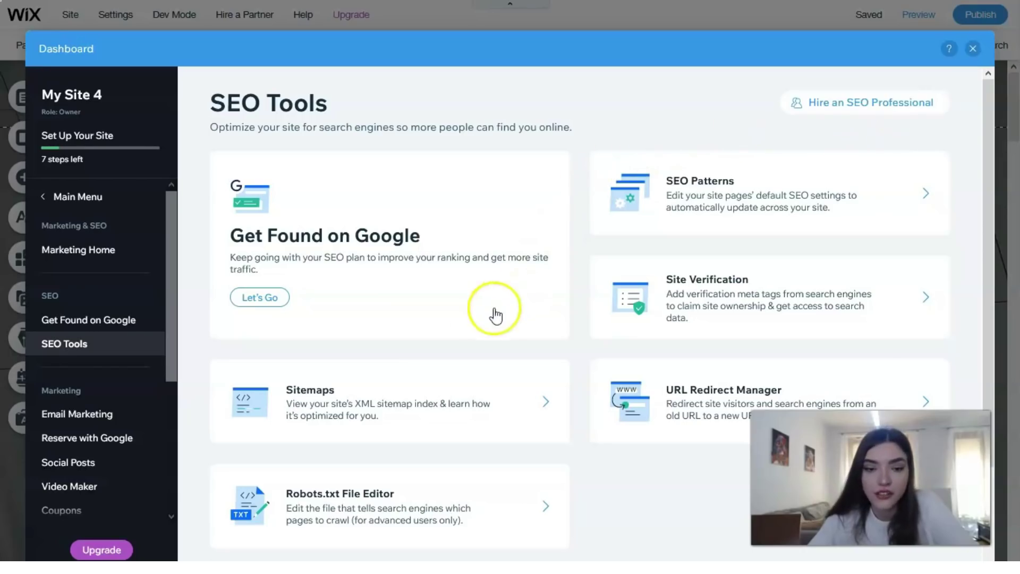
pyautogui.scroll(-2, 364, 365)
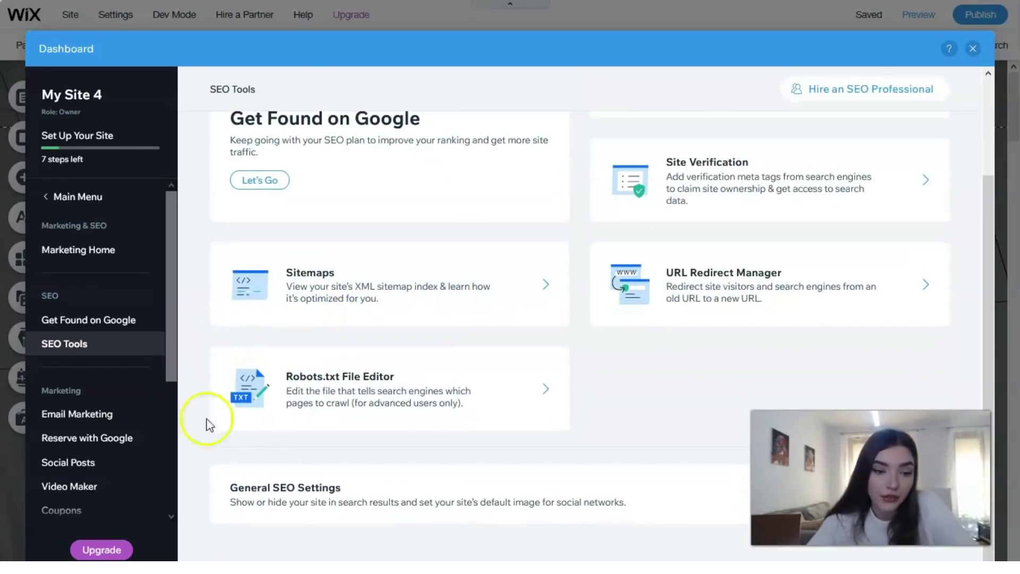
pyautogui.click(972, 48)
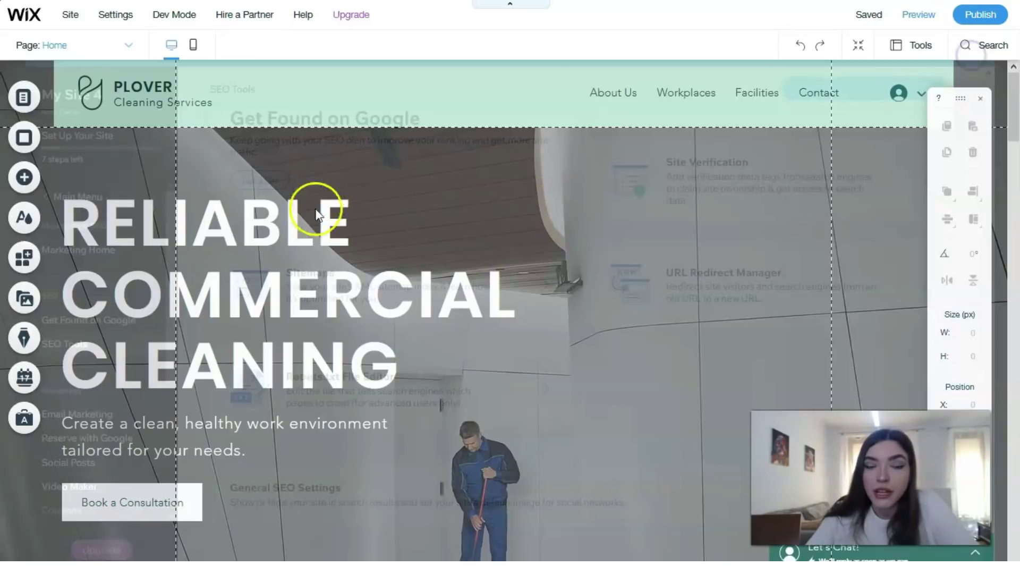